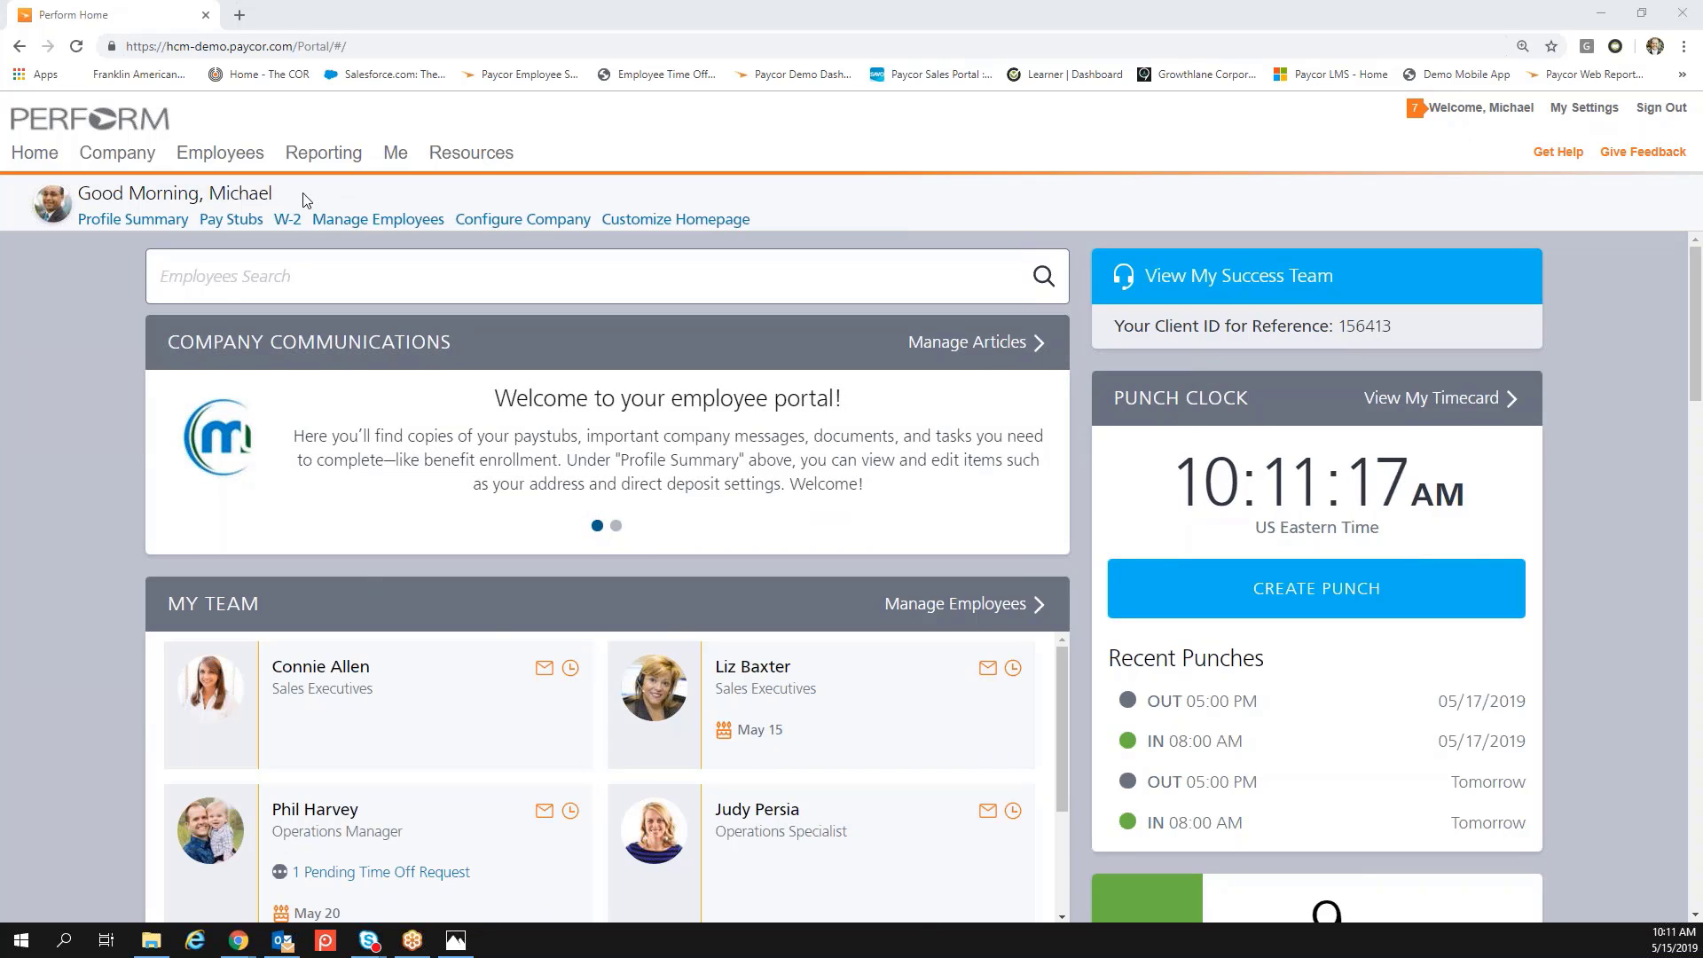
drag(306, 202, 213, 202)
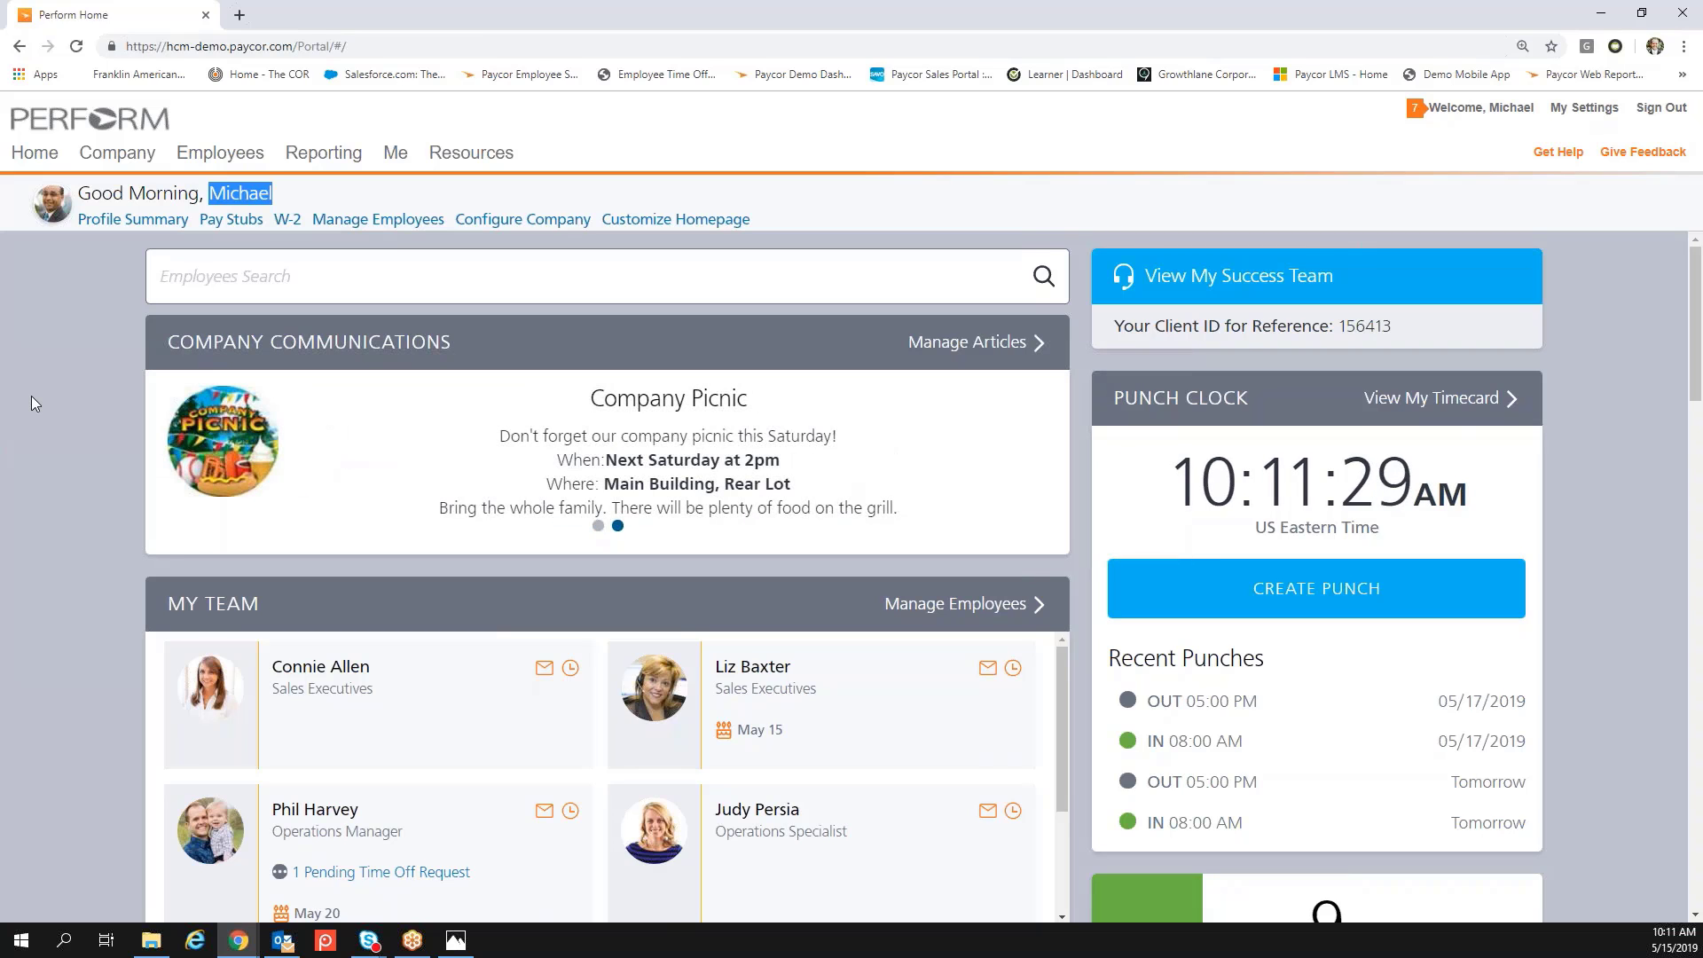
click(77, 355)
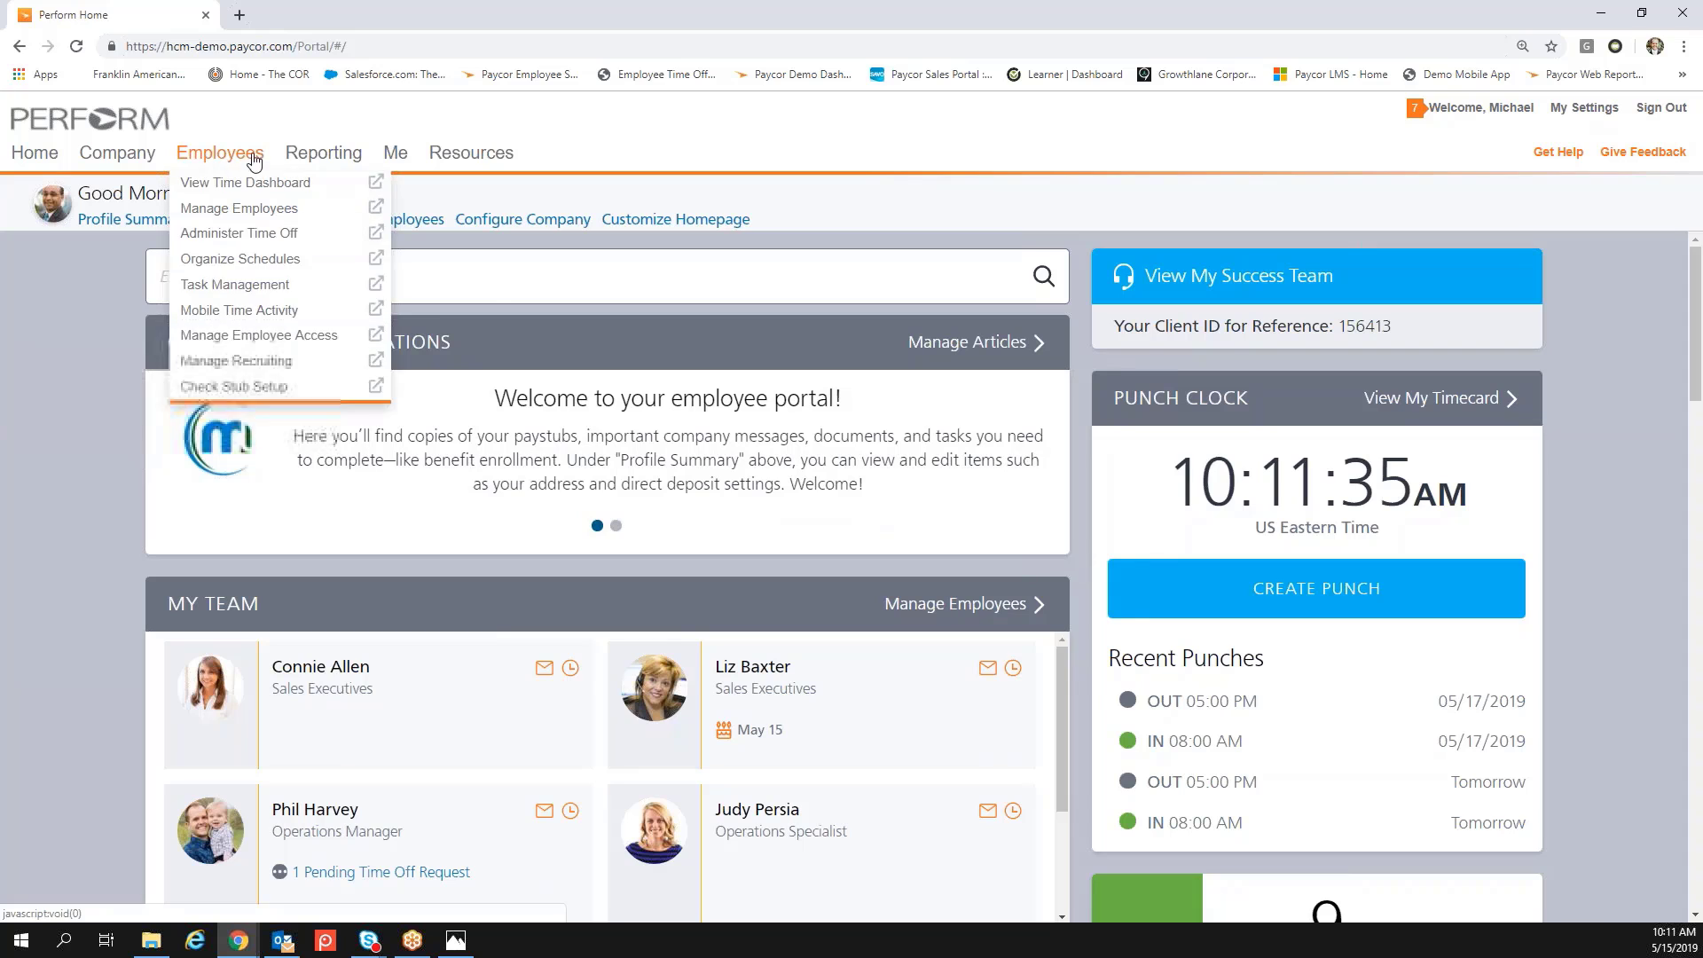
- Go to the learning dashboard and look through its assigned courses, news and May 2019 calendar
mouse_move(306, 163)
mouse_move(391, 156)
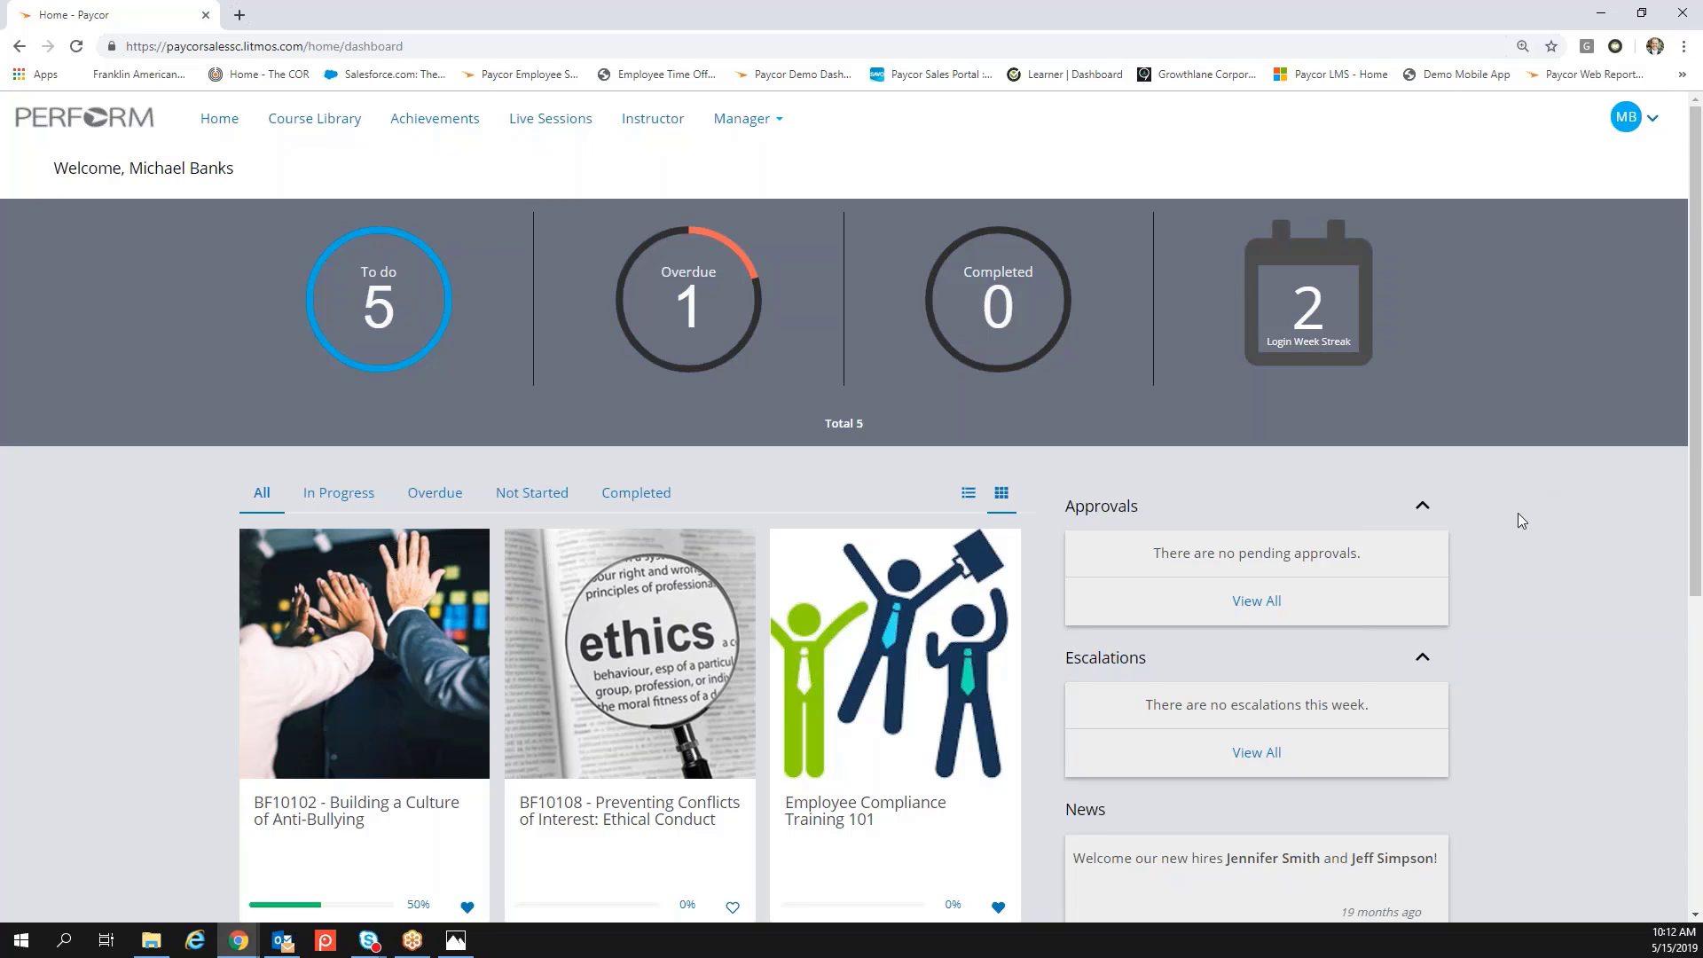
scroll(1520, 508, down, 6)
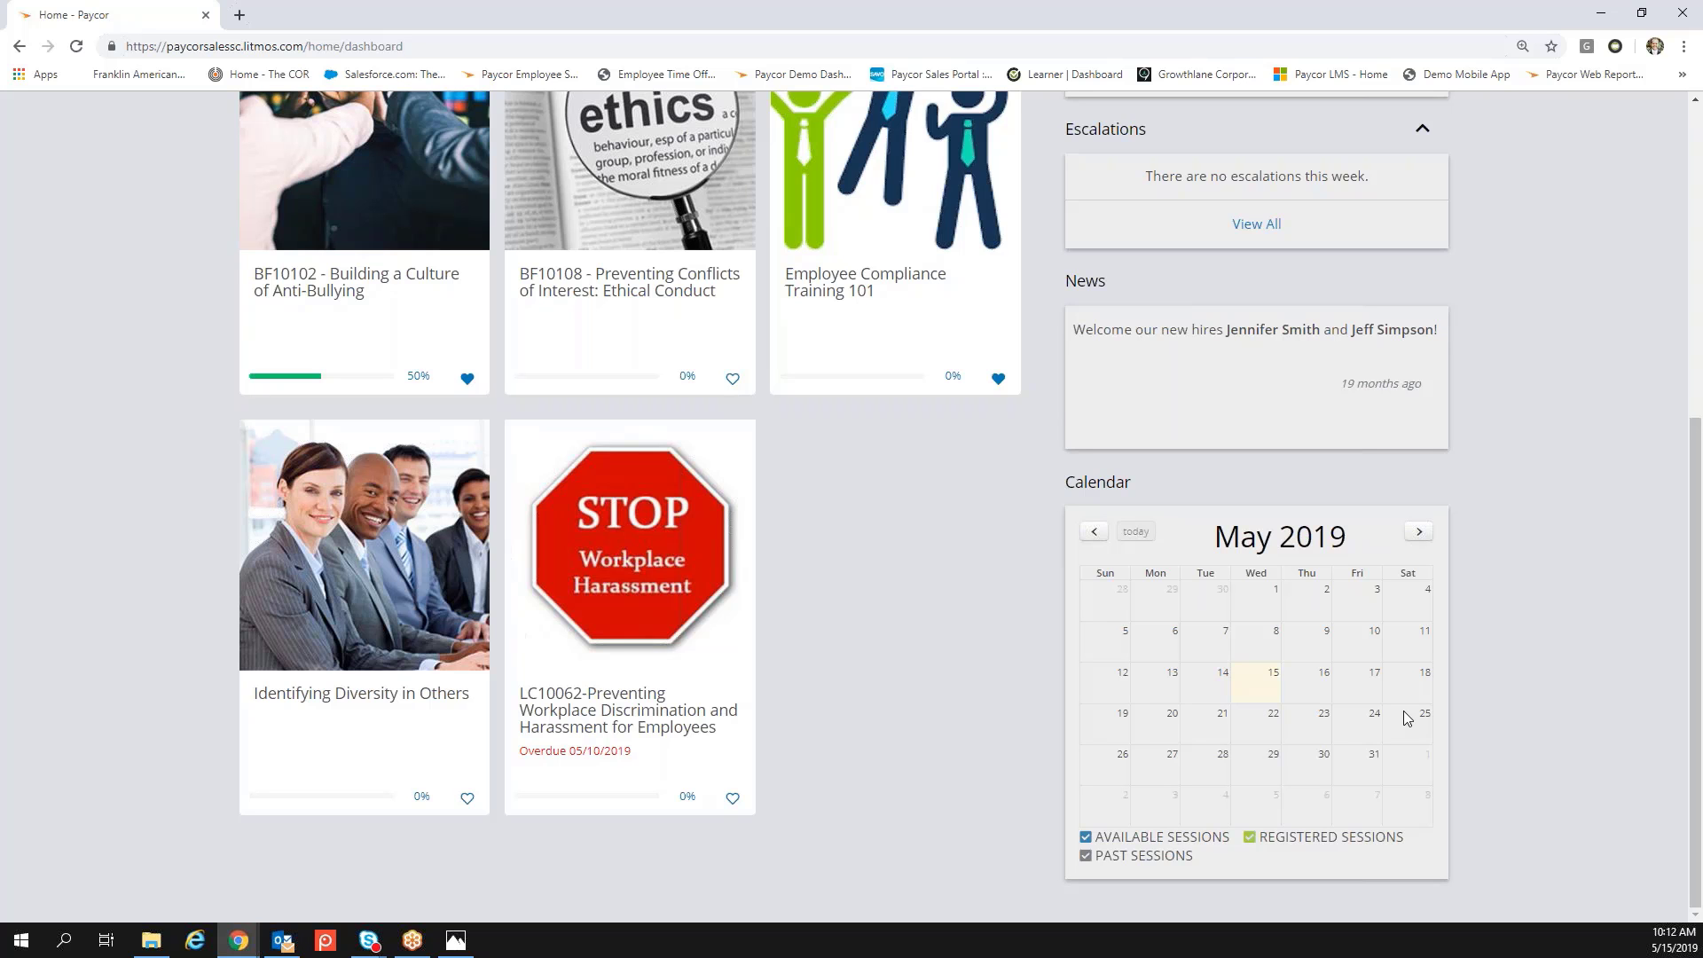
scroll(935, 873, up, 6)
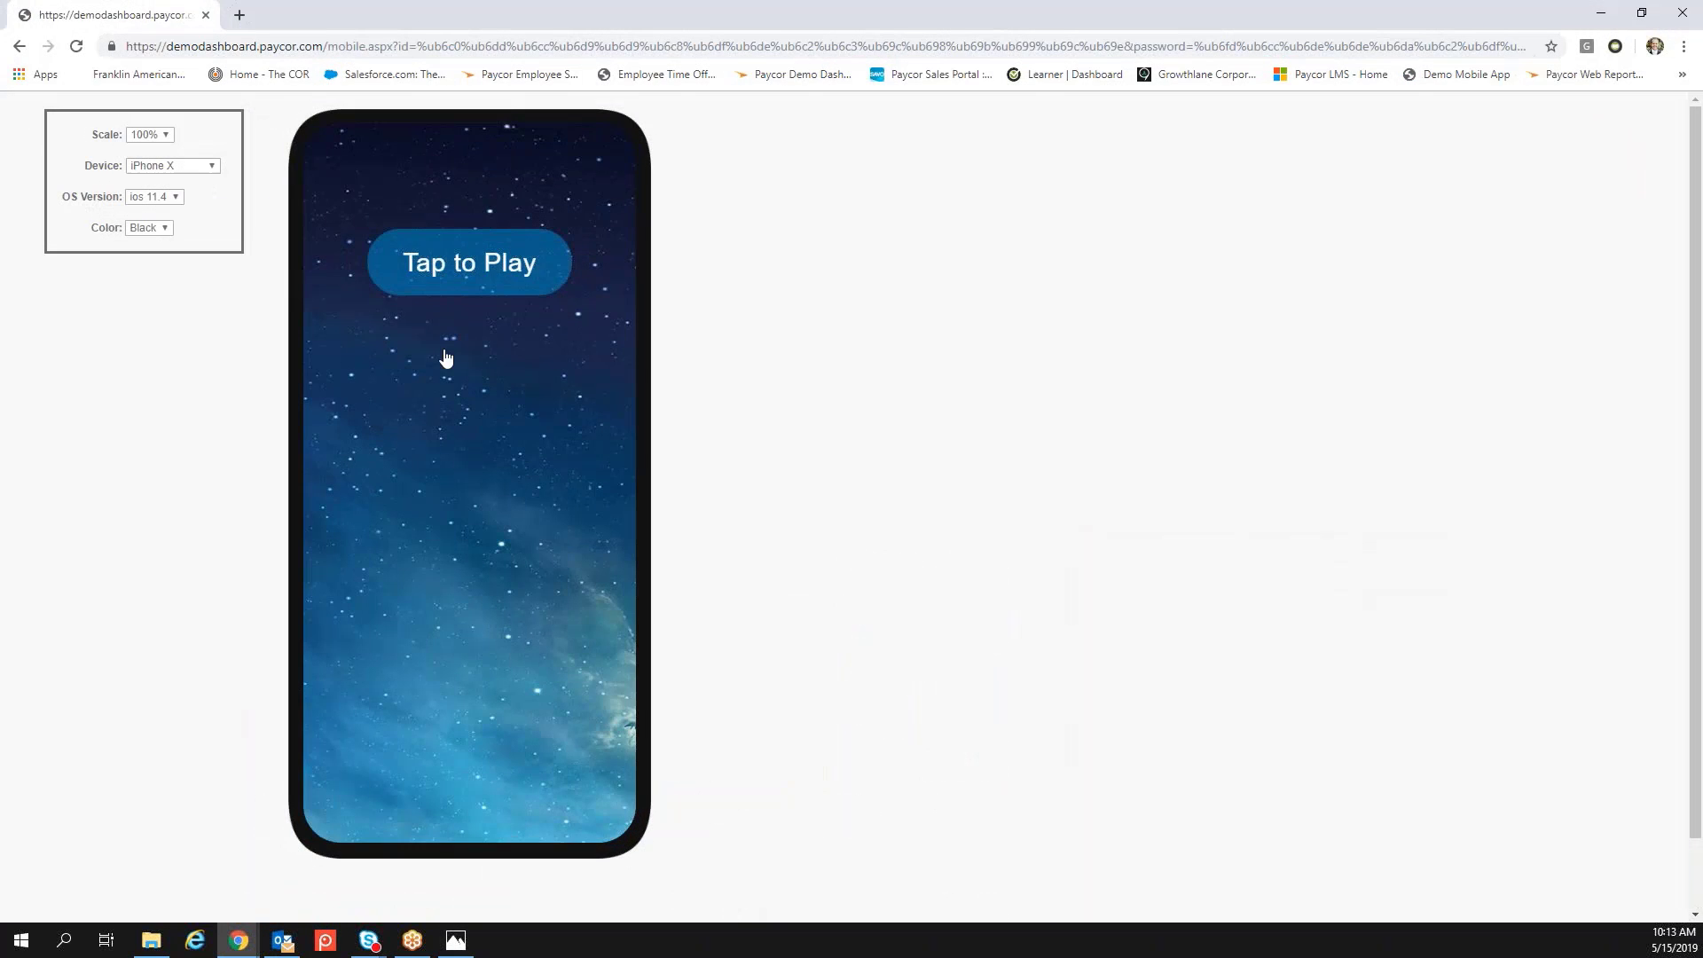
- Start the iPhone X app simulator, decline push notifications, and view the assigned courses in Company Learning before leaving the simulator
click(484, 268)
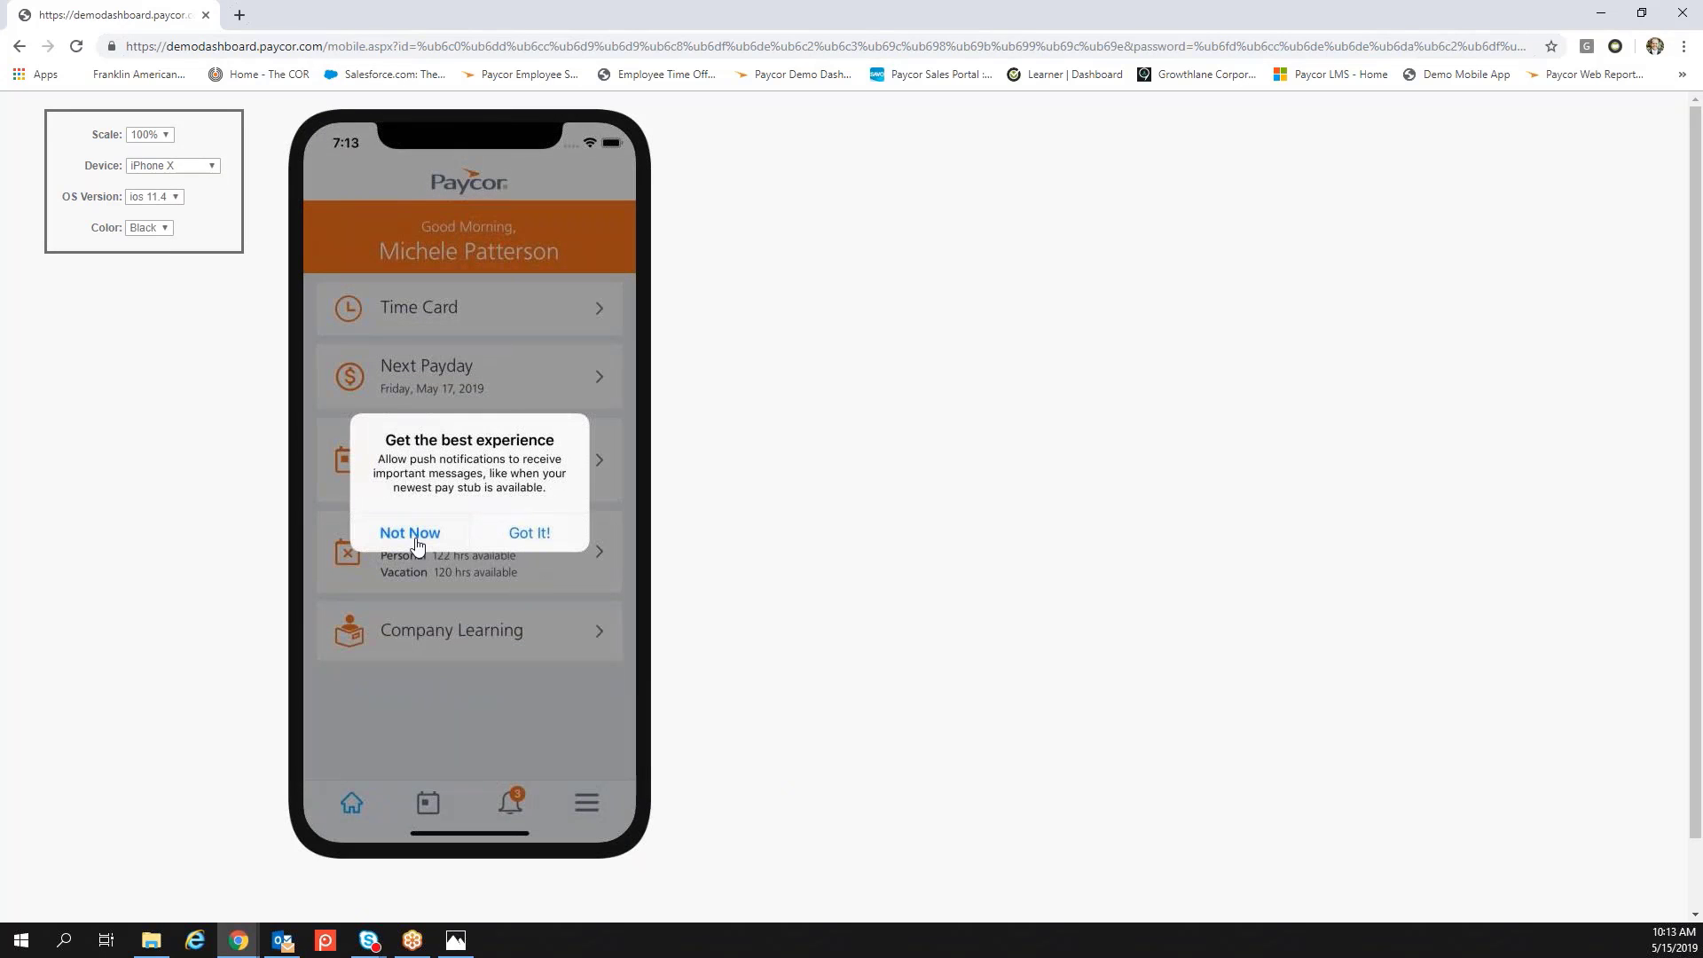
click(408, 535)
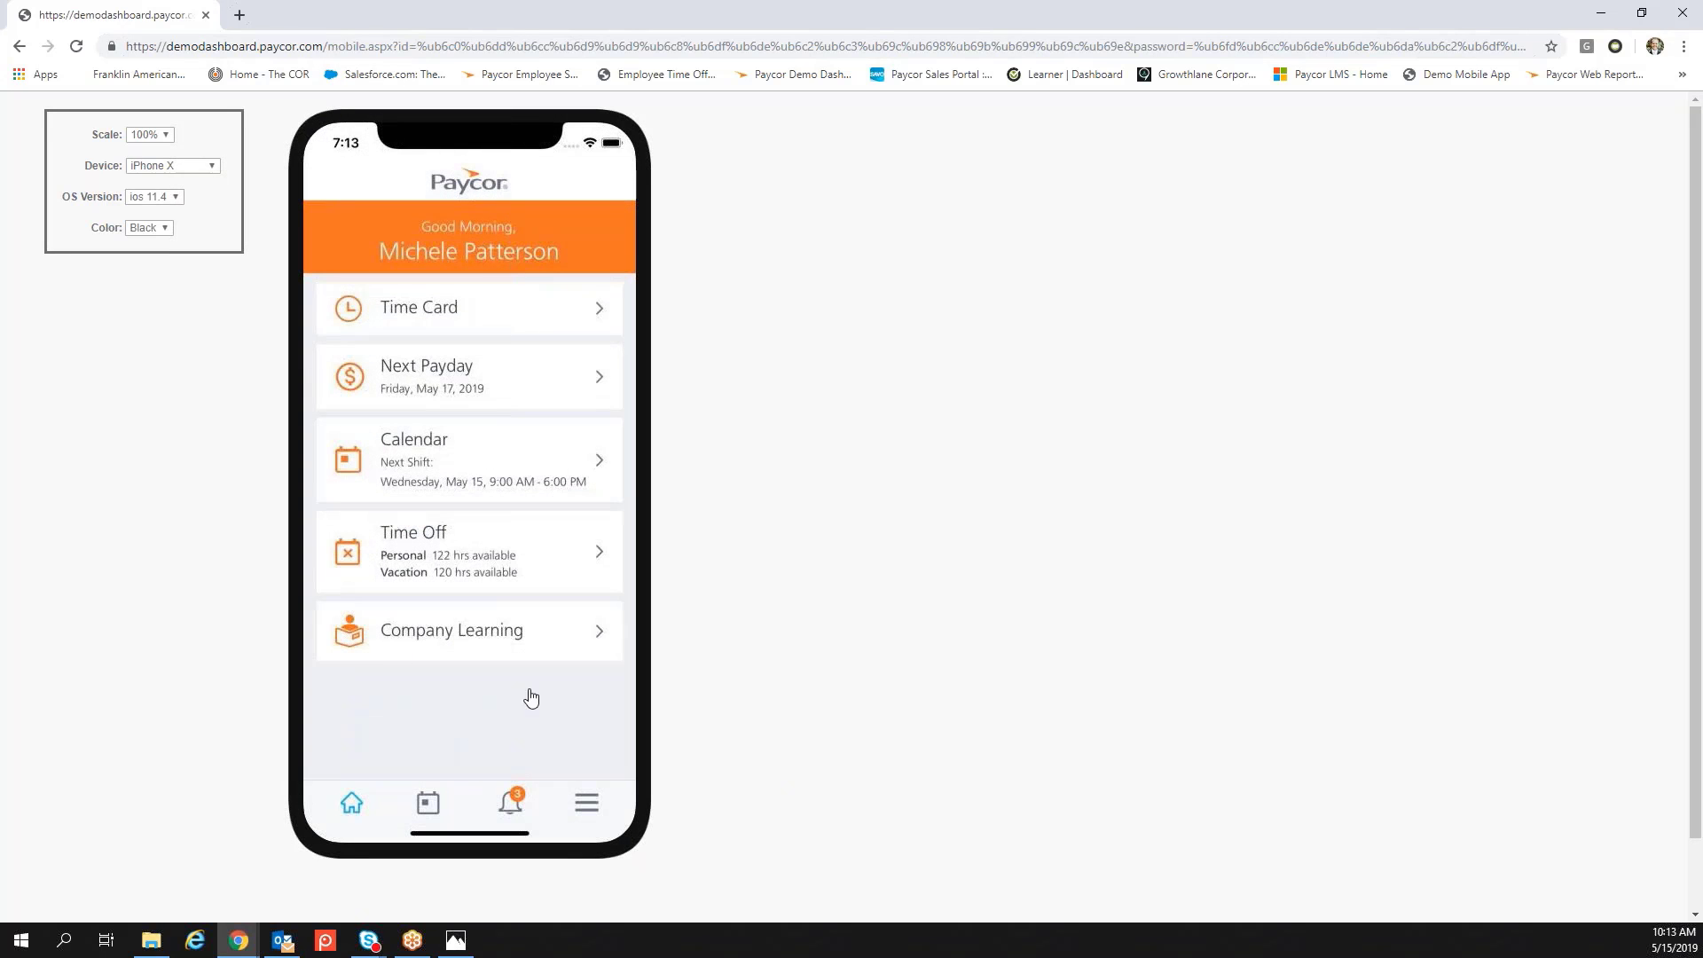
click(501, 635)
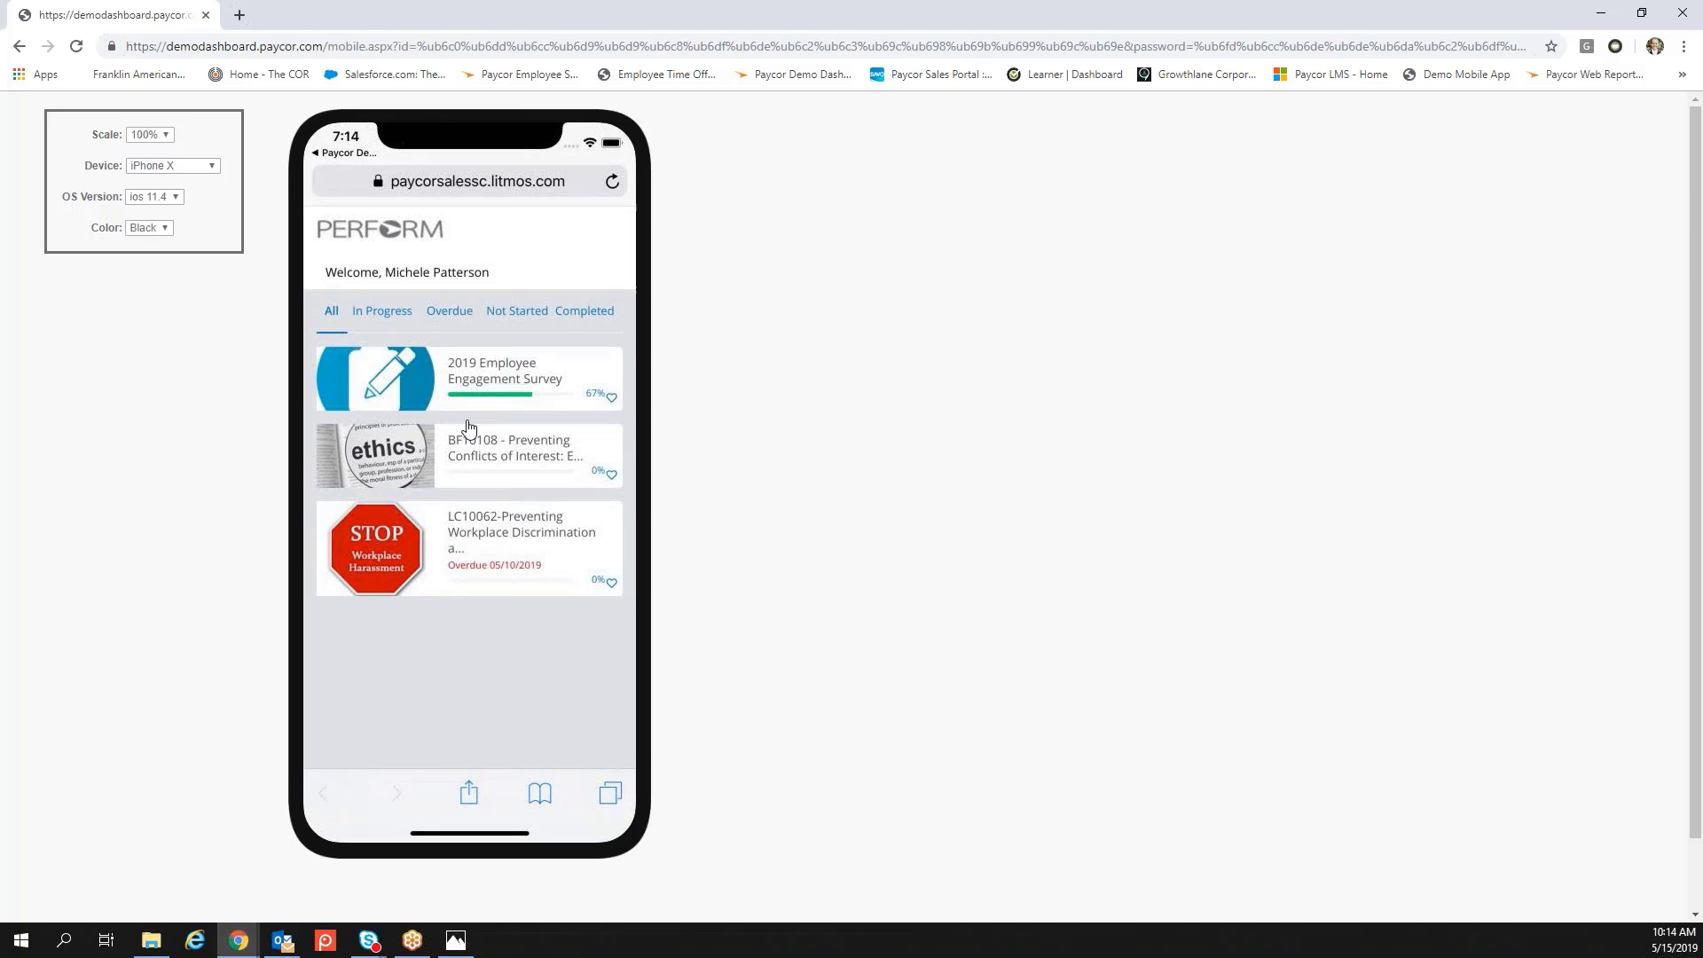
click(1602, 18)
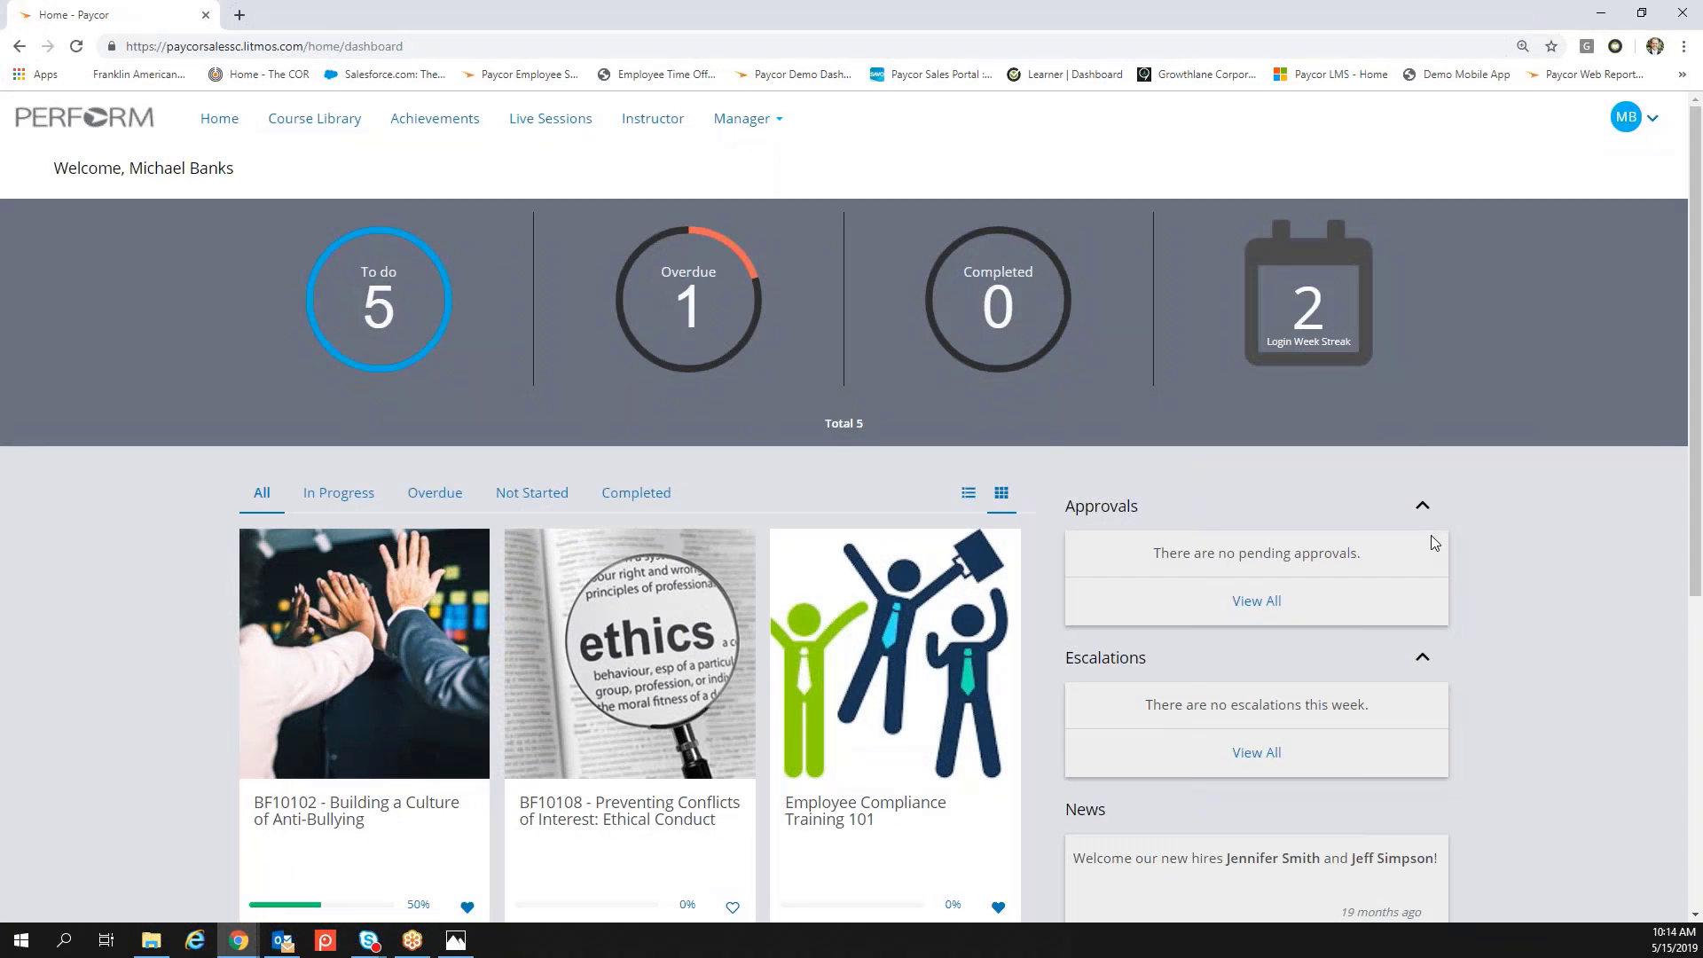
- Switch the learning site to the admin view and set the Historical chart to Total Users
click(1646, 130)
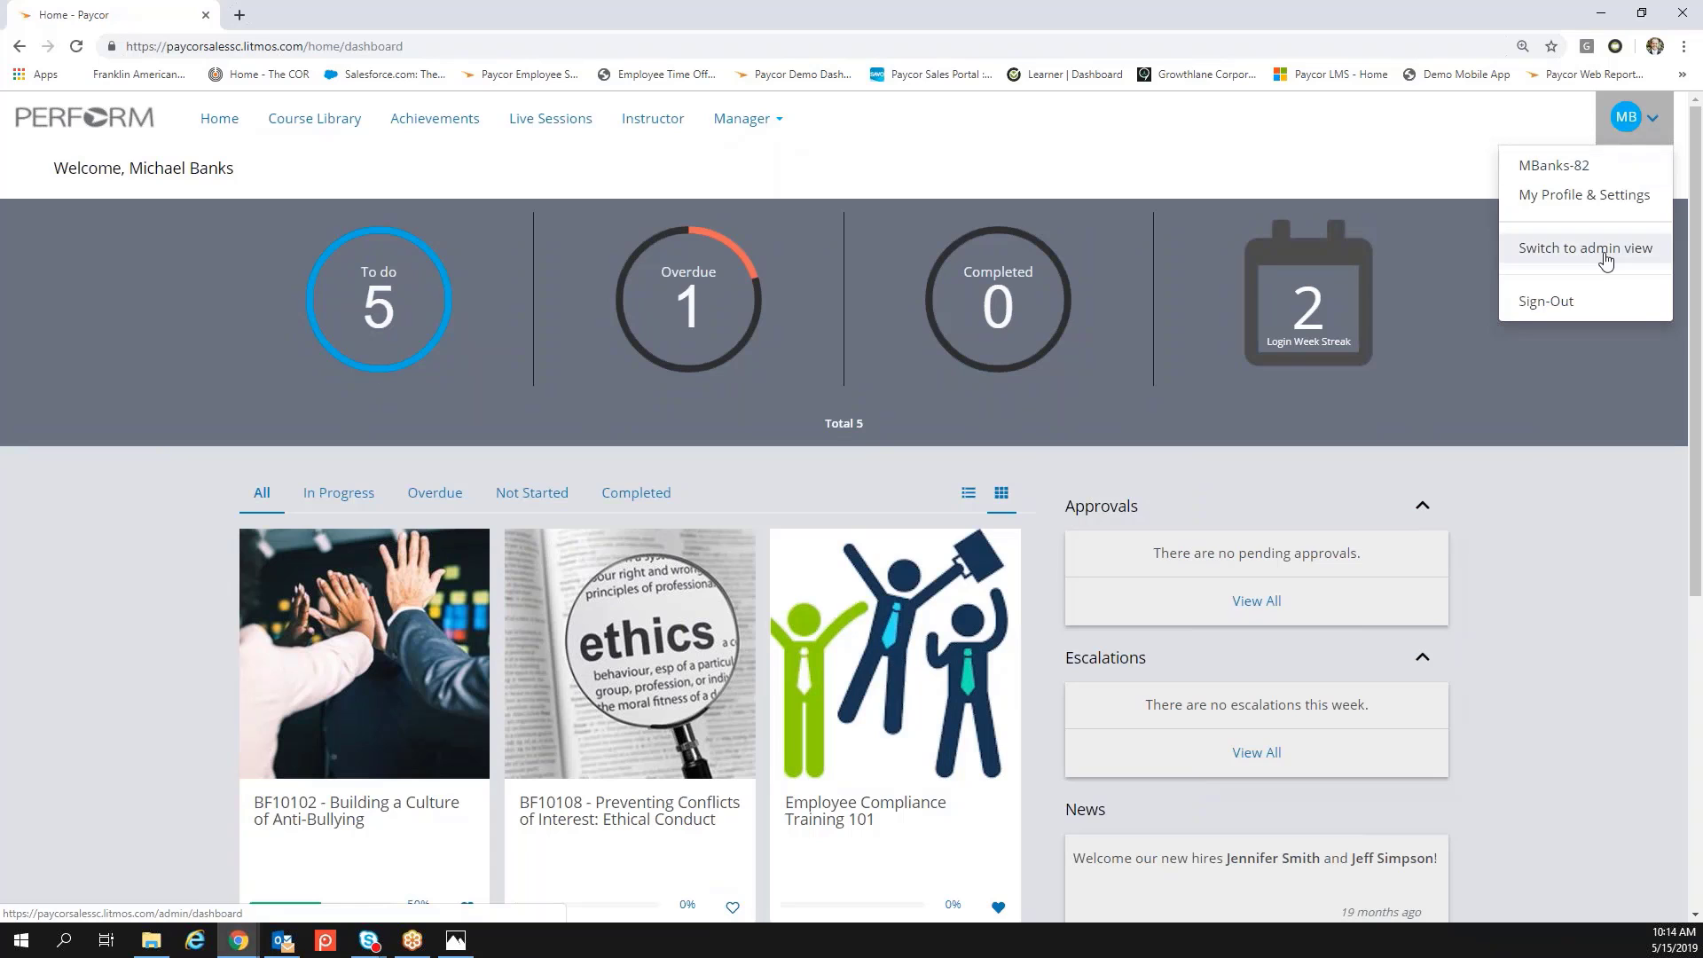
click(1561, 248)
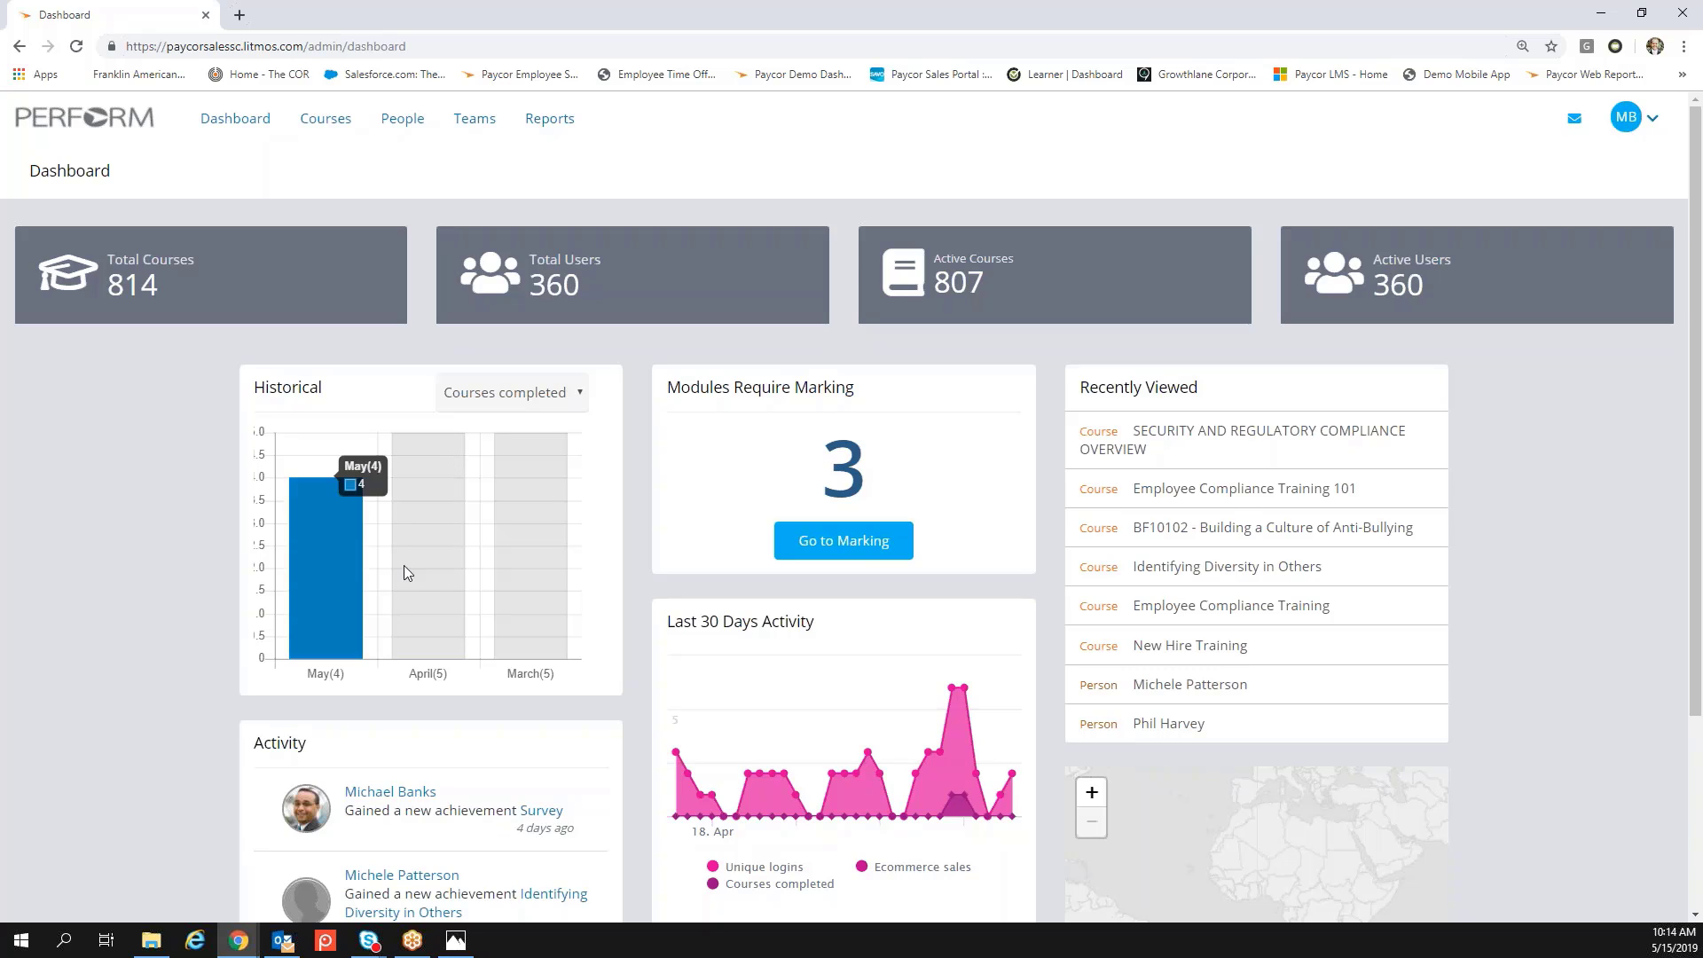
click(576, 395)
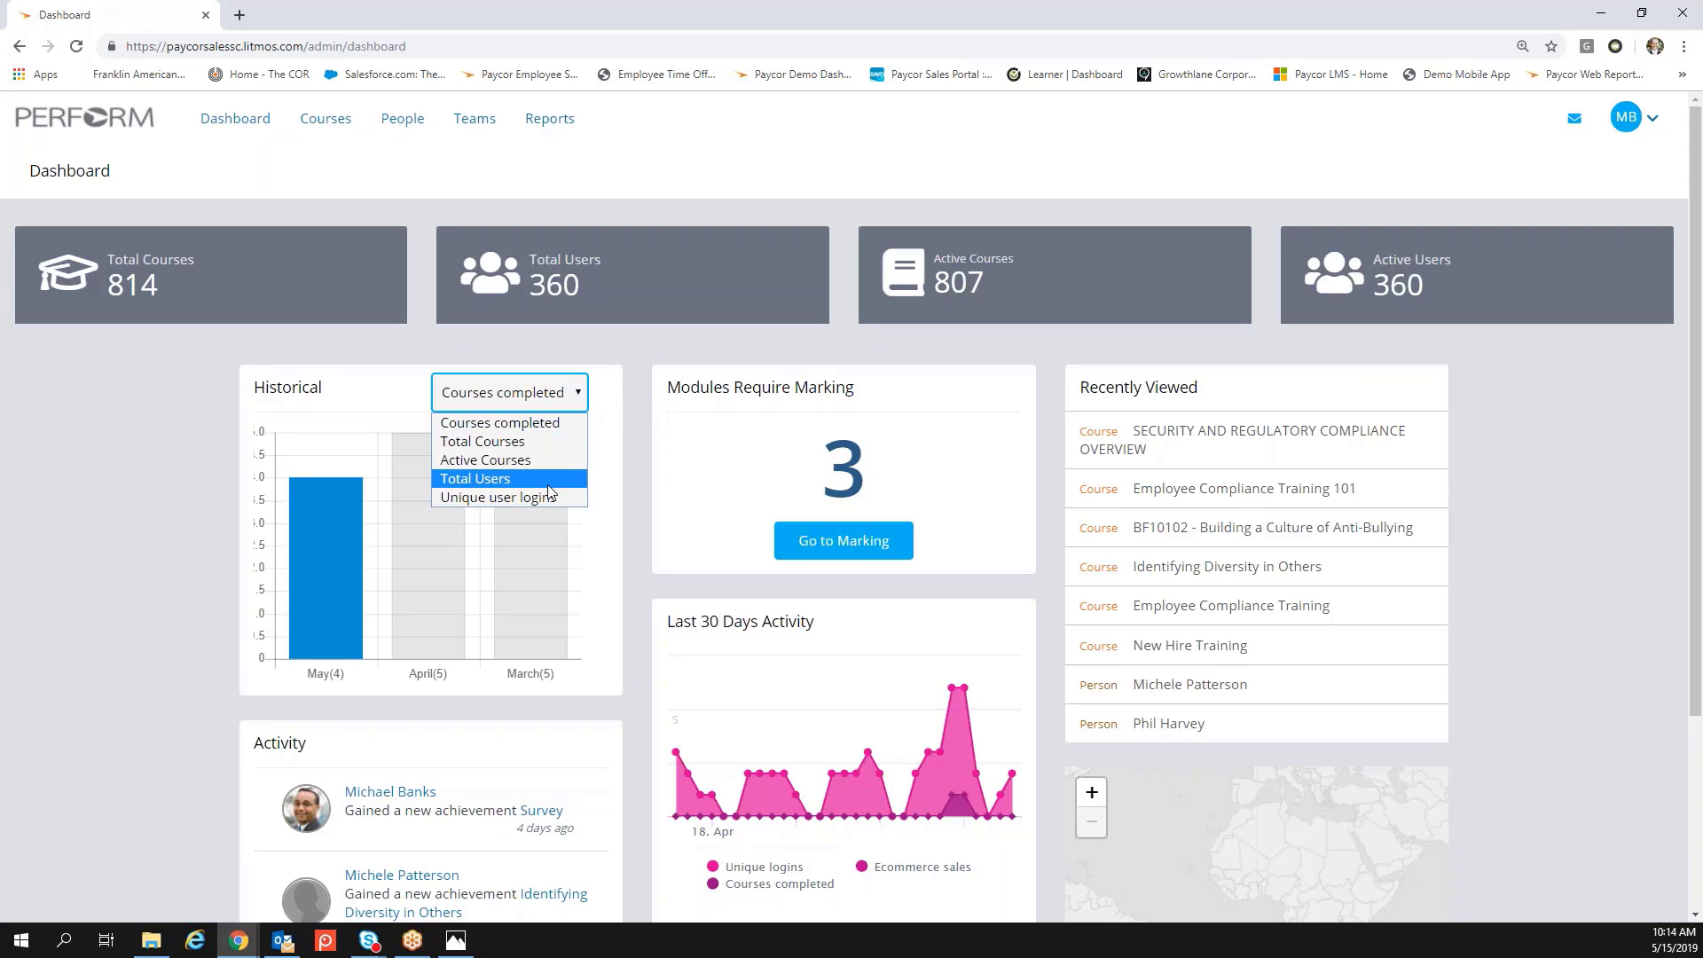
click(475, 478)
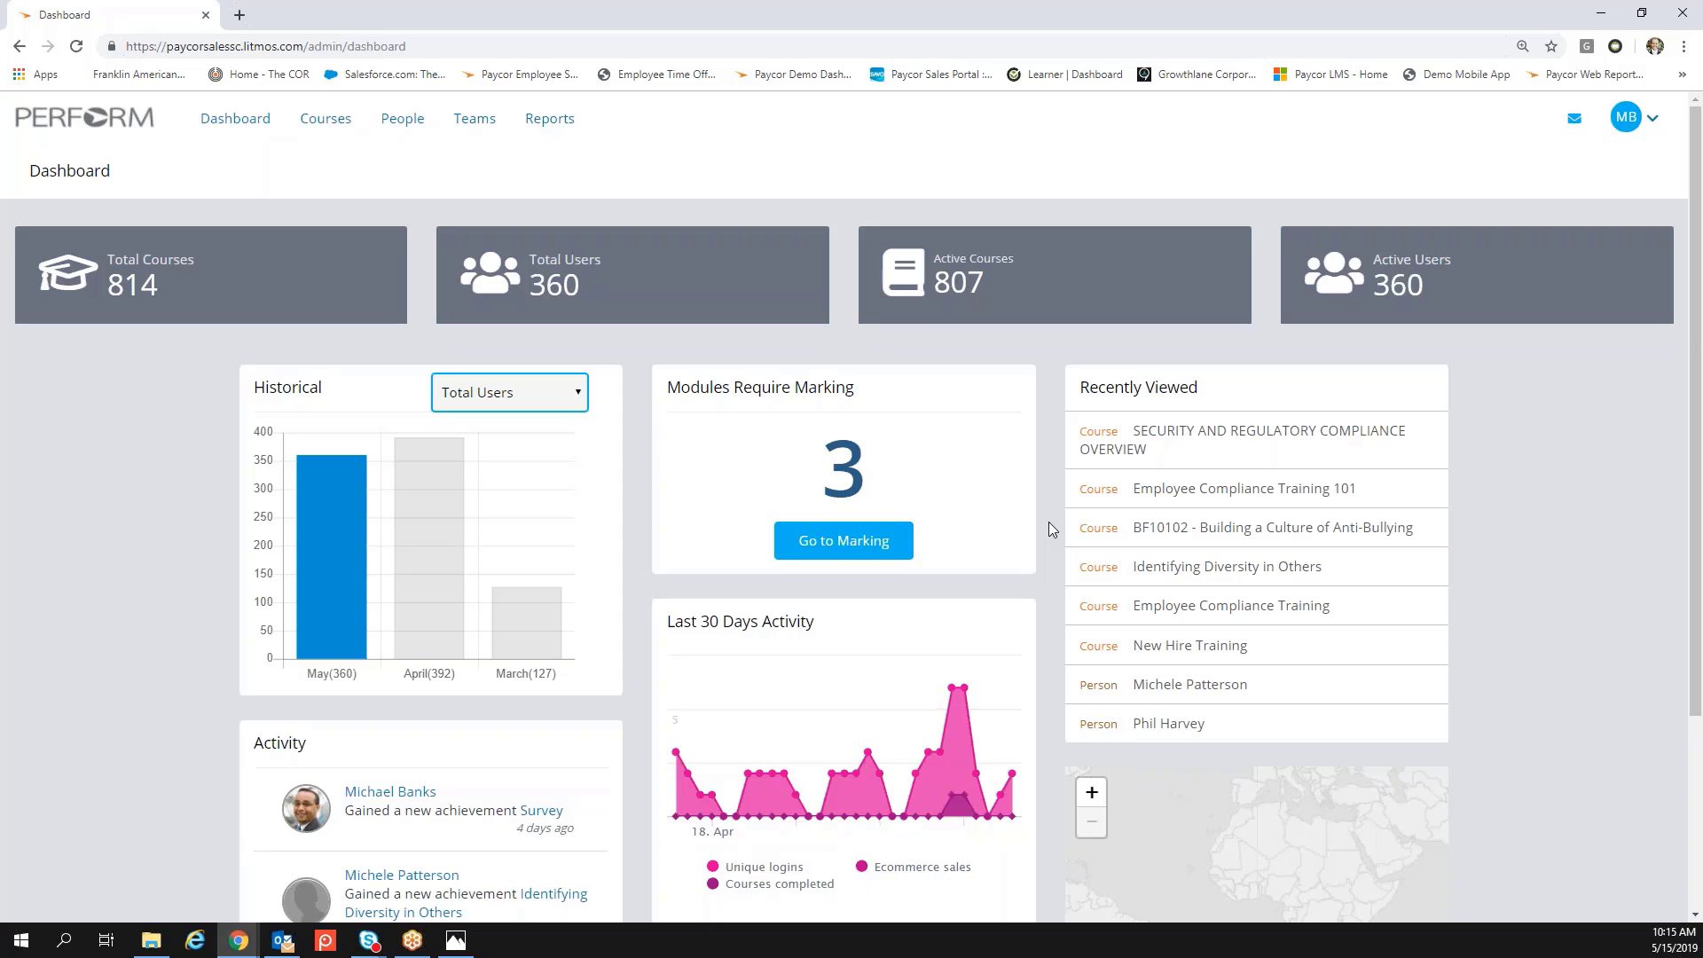
- Examine the admin dashboard's activity, news and user map, focusing the map on the eastern United States and expanding the Cincinnati cluster
scroll(1048, 521, down, 1)
scroll(640, 595, down, 2)
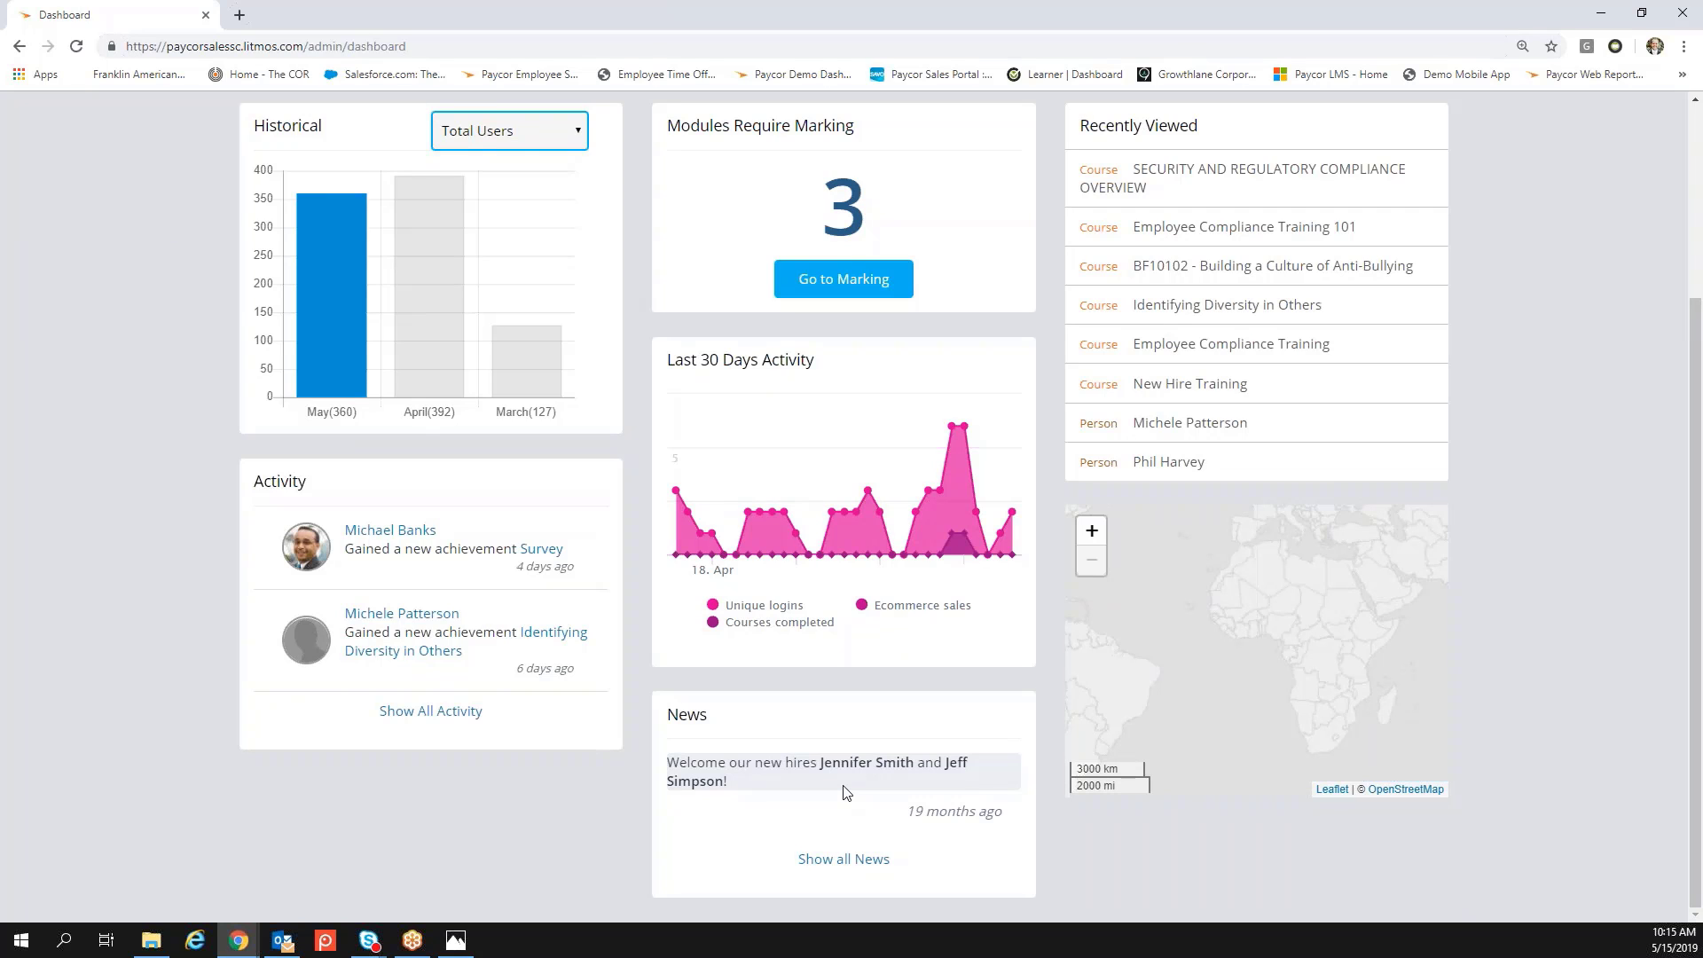
mouse_move(1182, 639)
mouse_down()
mouse_move(1308, 688)
mouse_move(1274, 680)
mouse_up()
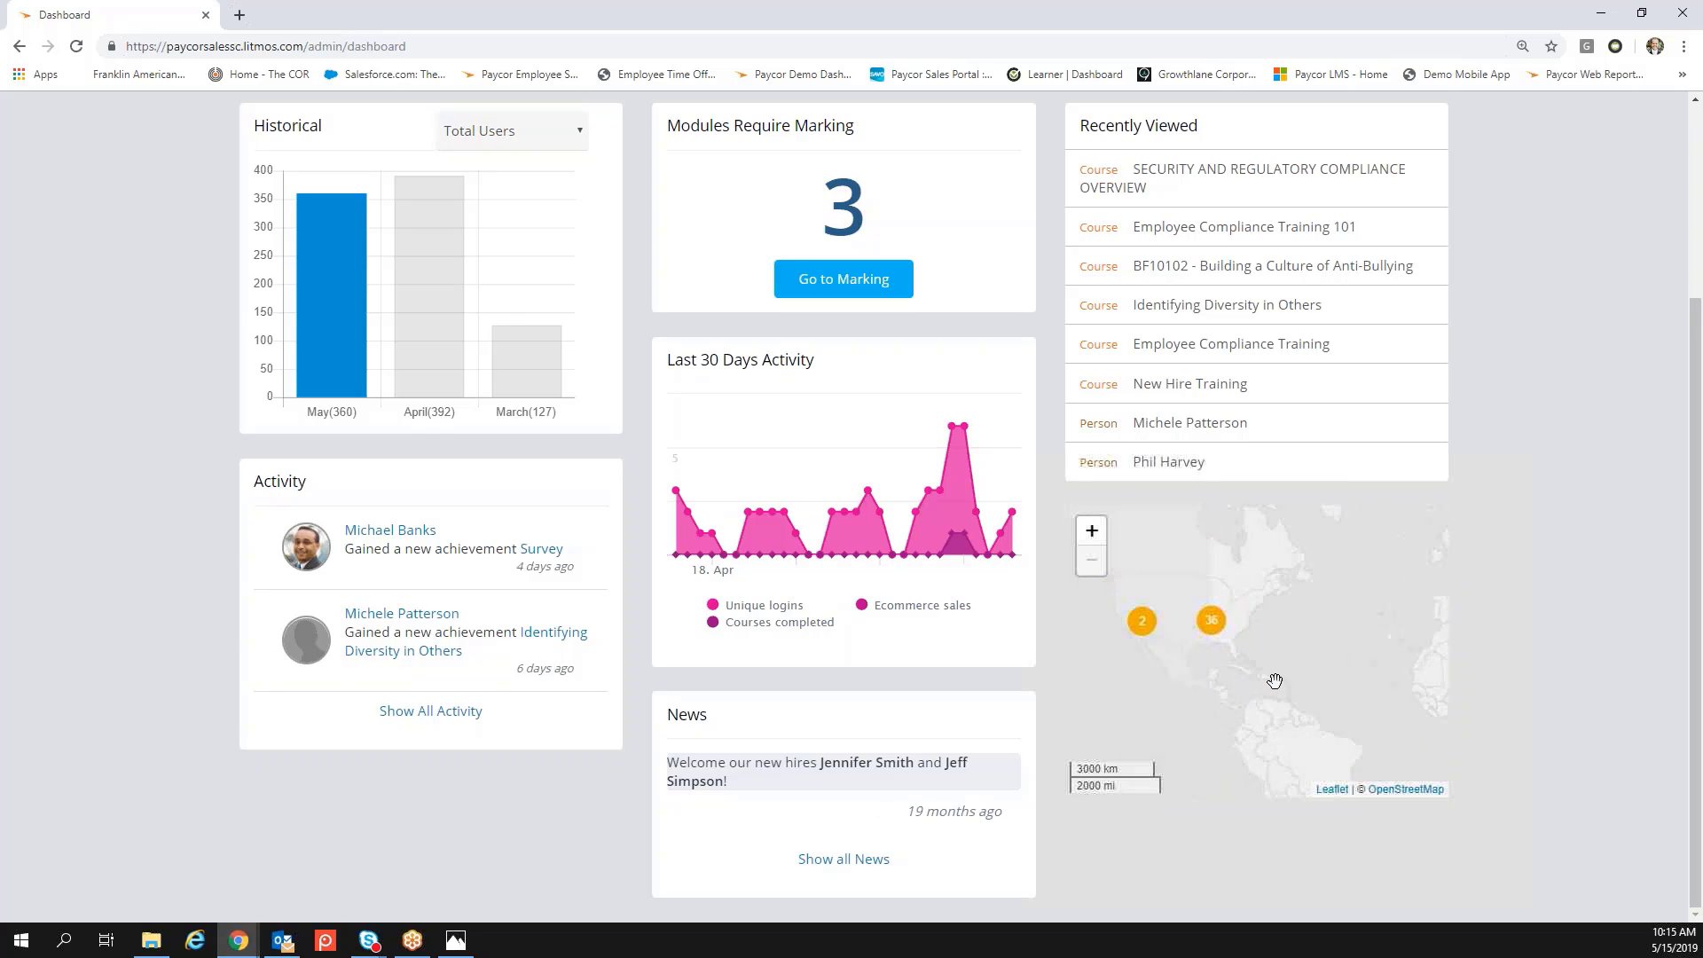
scroll(1275, 681, up, 2)
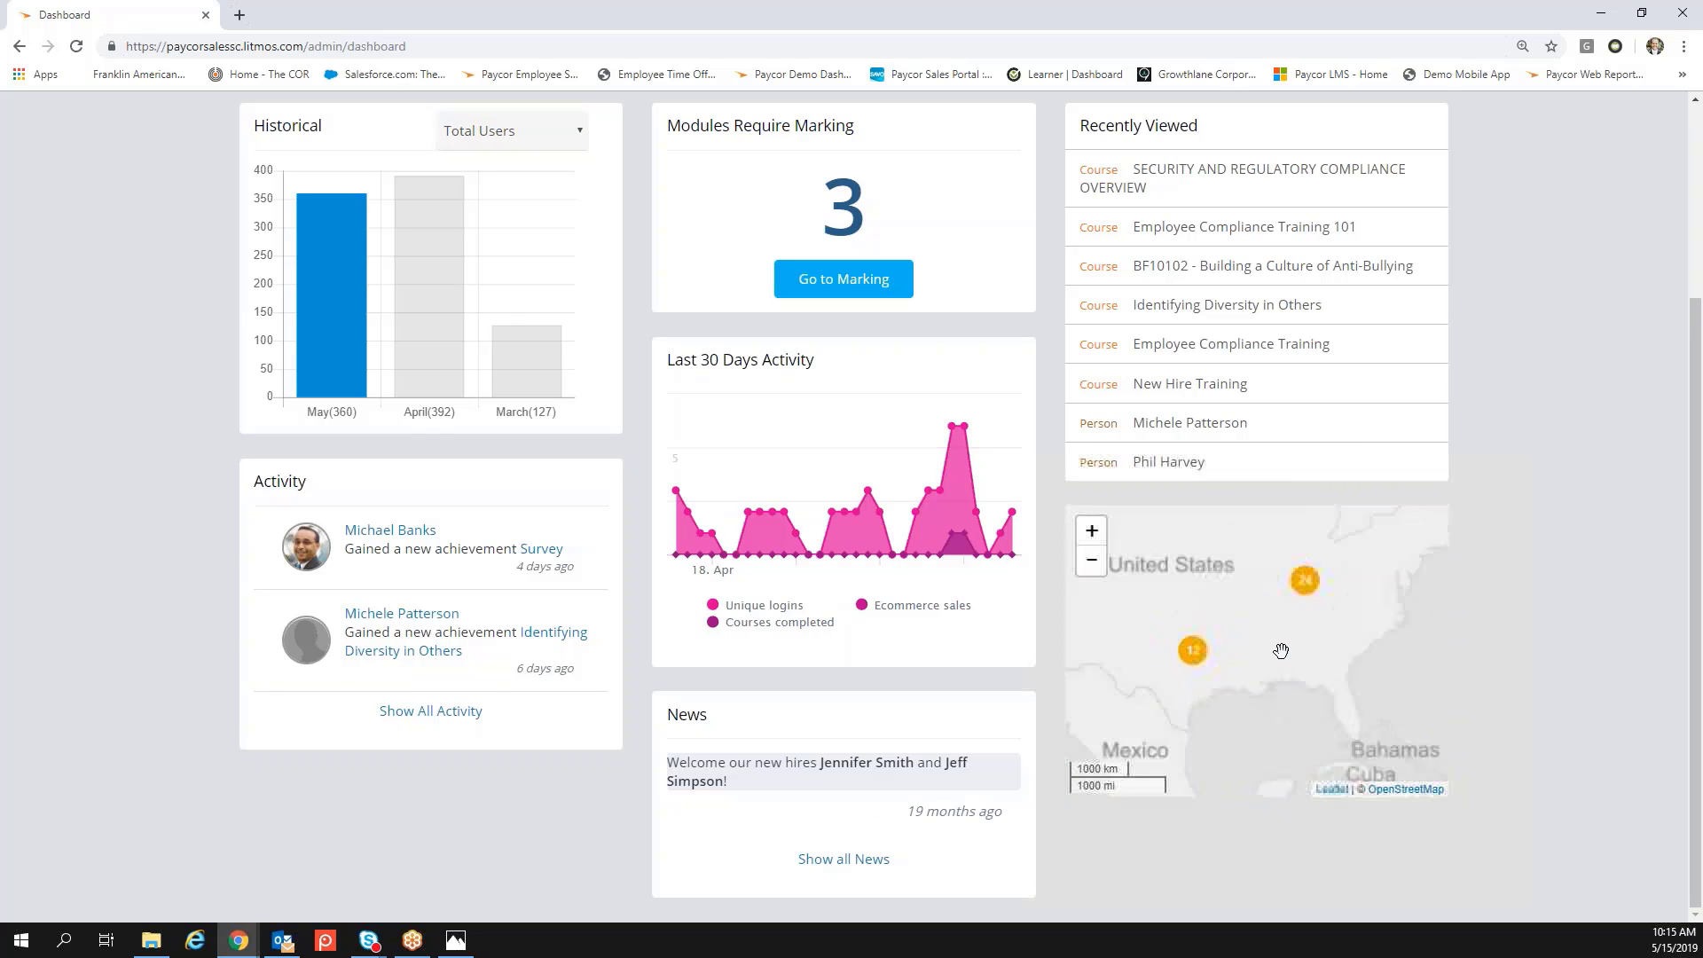
scroll(1282, 648, up, 1)
drag(1282, 648, 1230, 690)
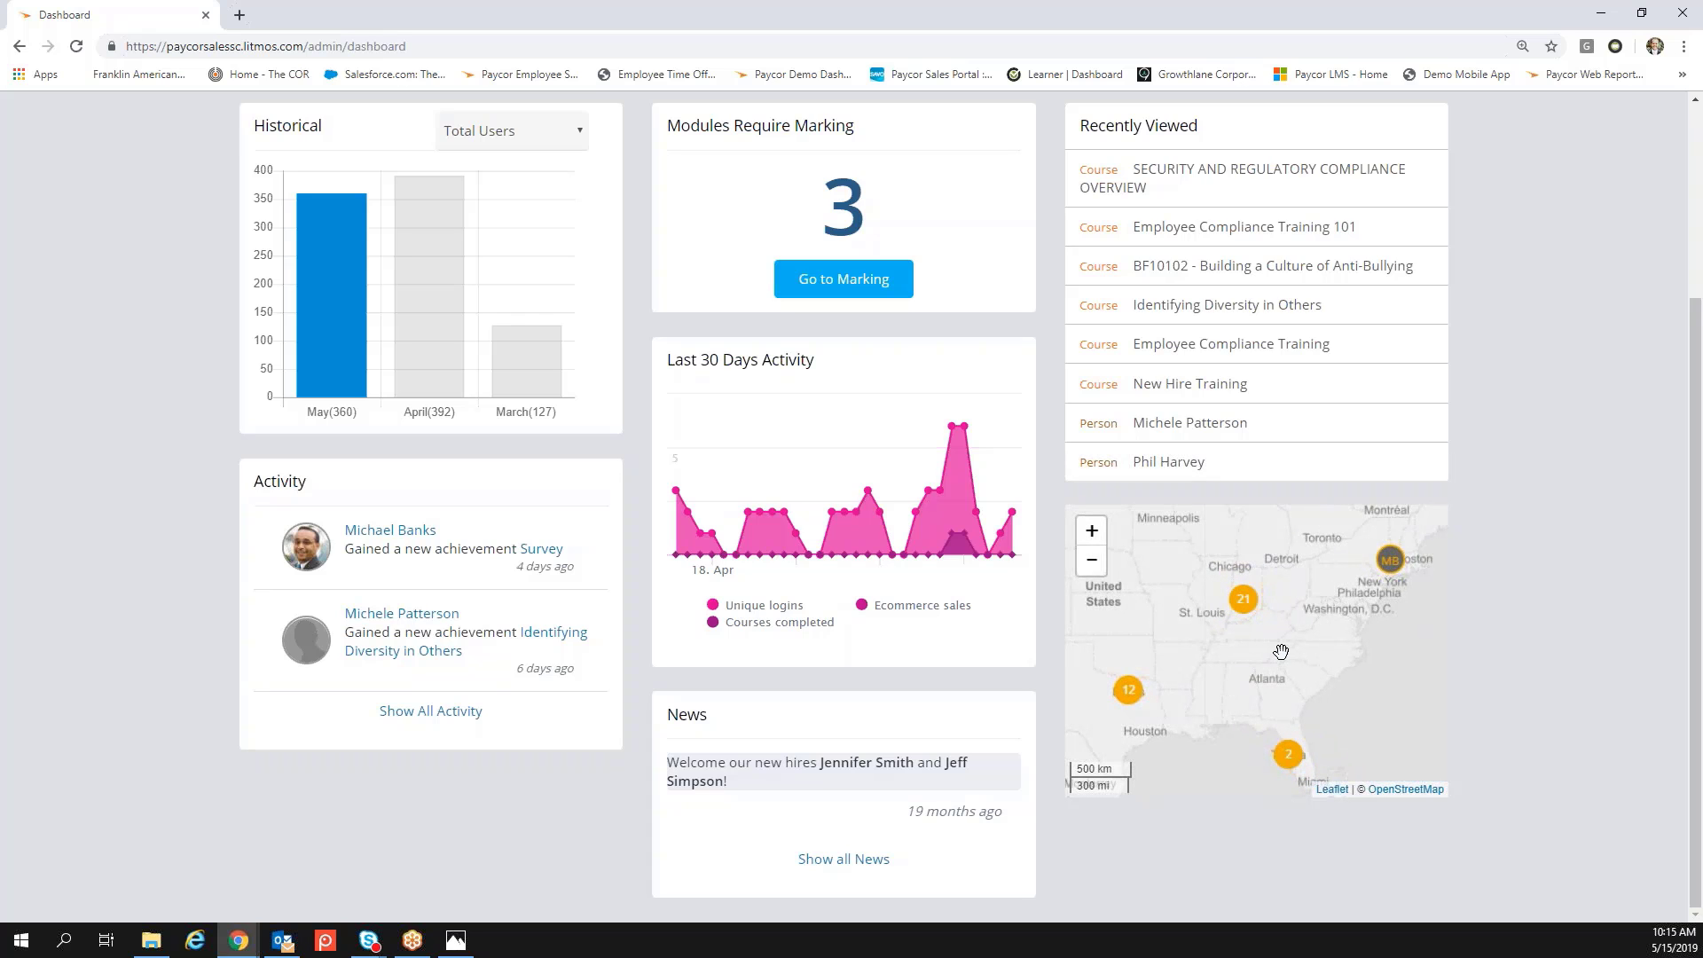
scroll(1283, 654, up, 1)
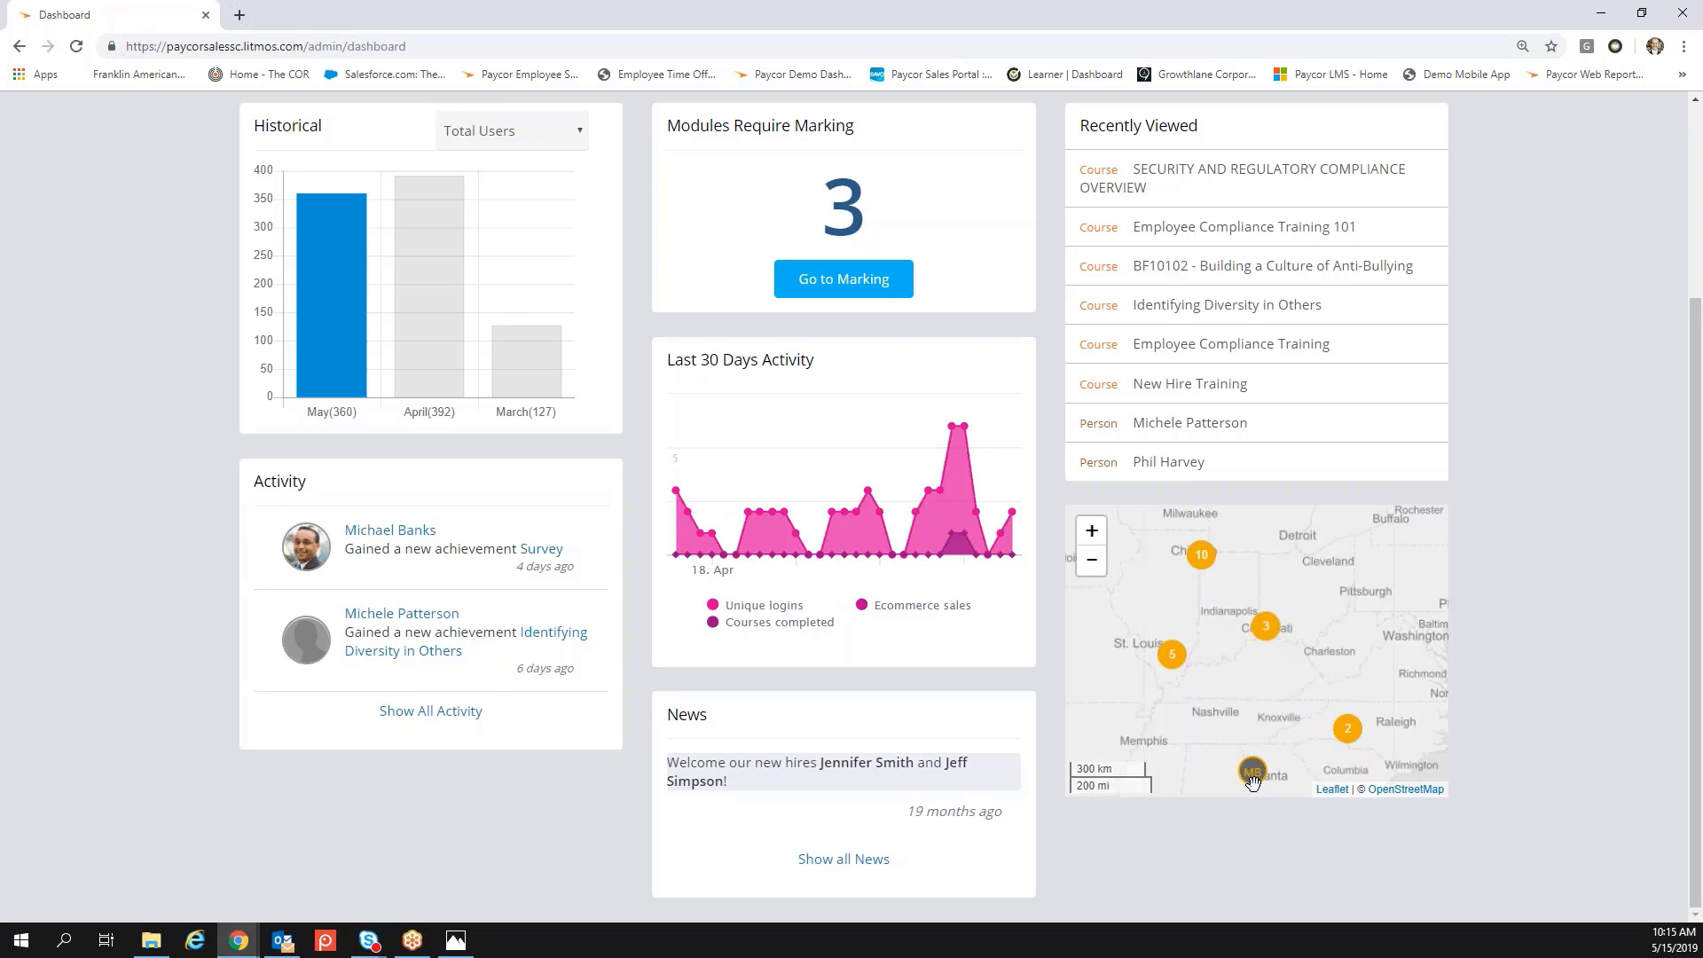
scroll(1304, 624, up, 1)
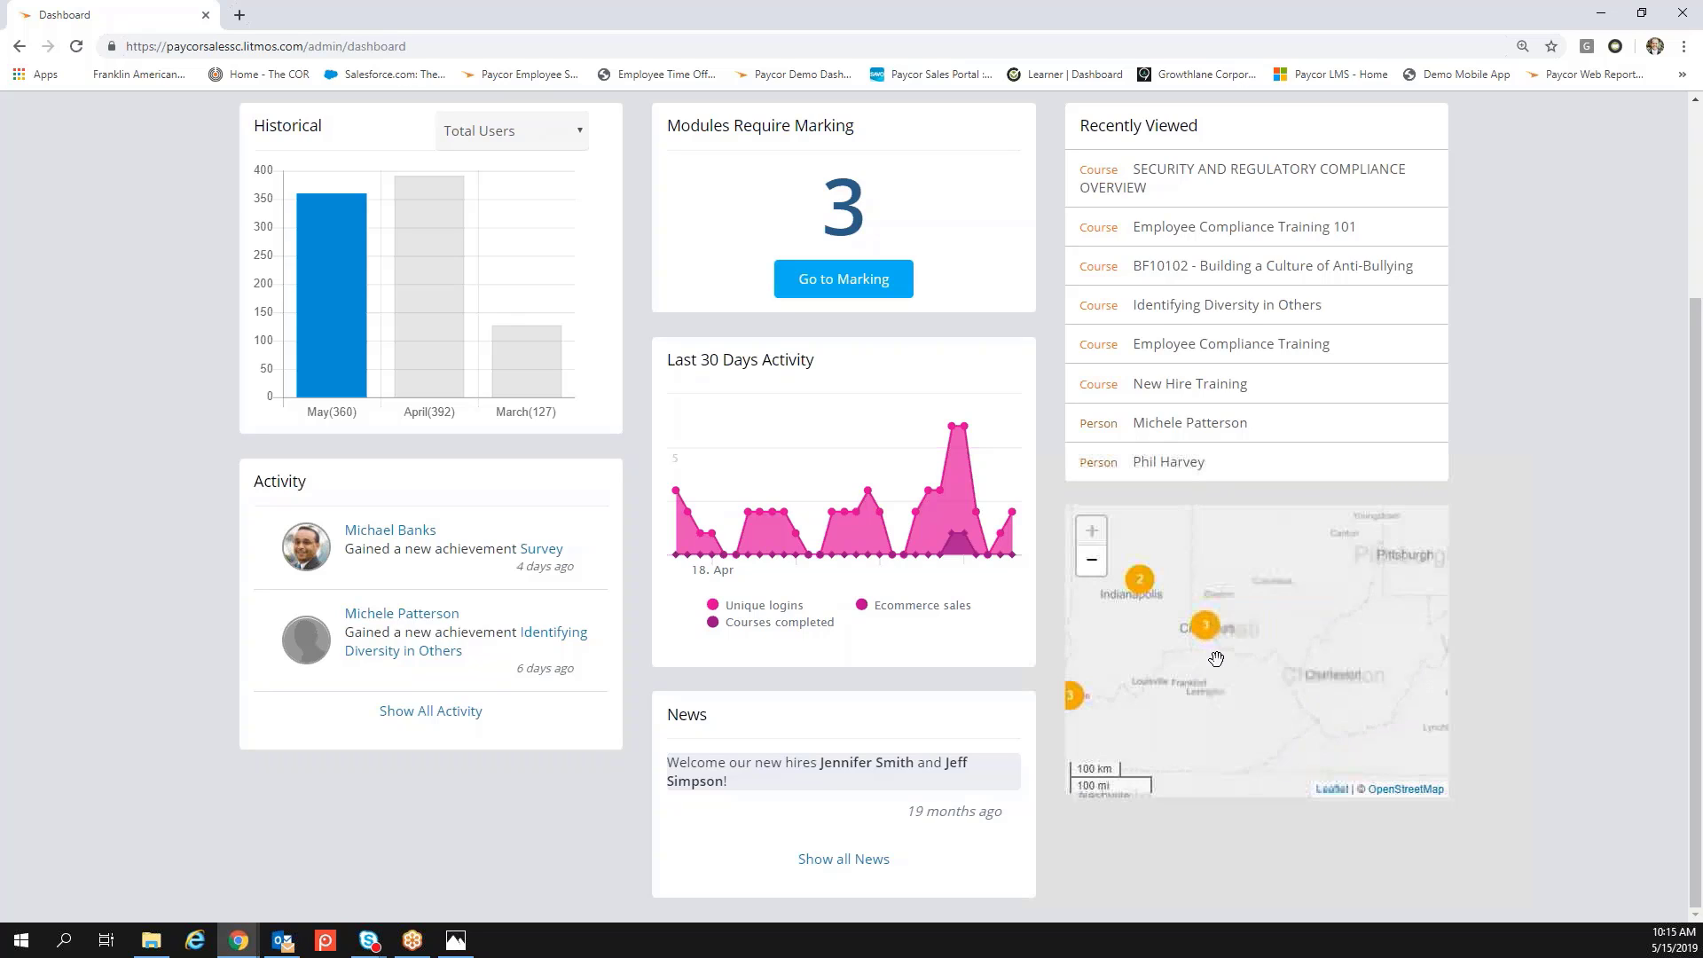
click(1231, 633)
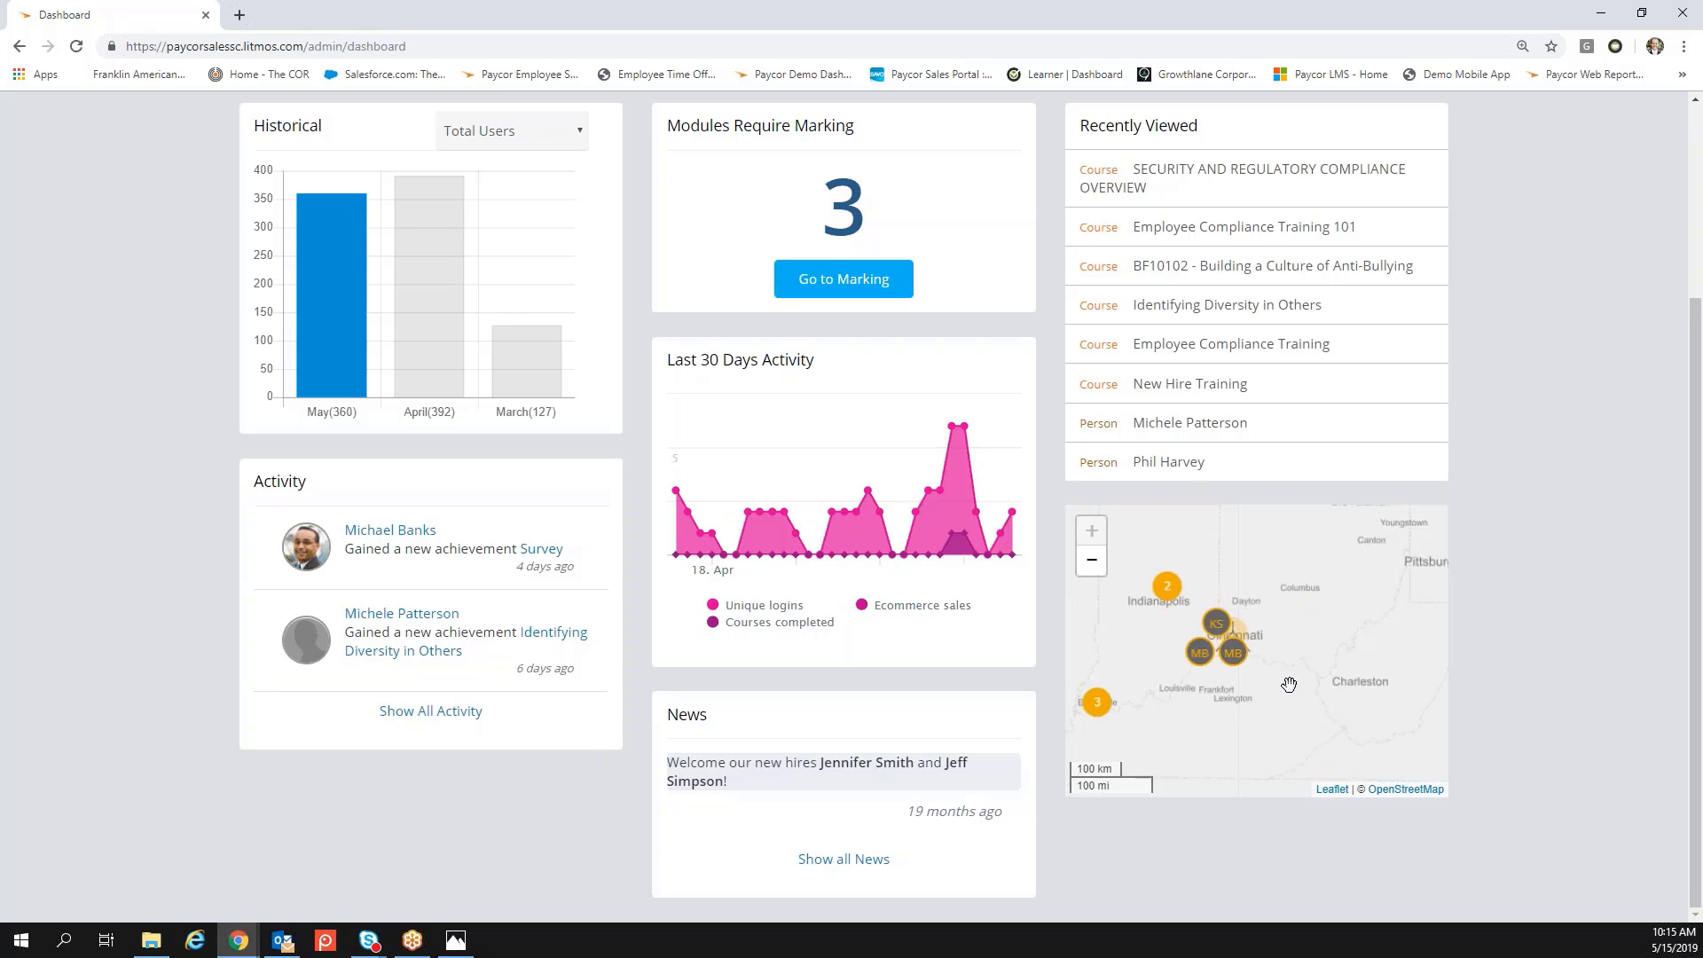
scroll(1285, 647, down, 1)
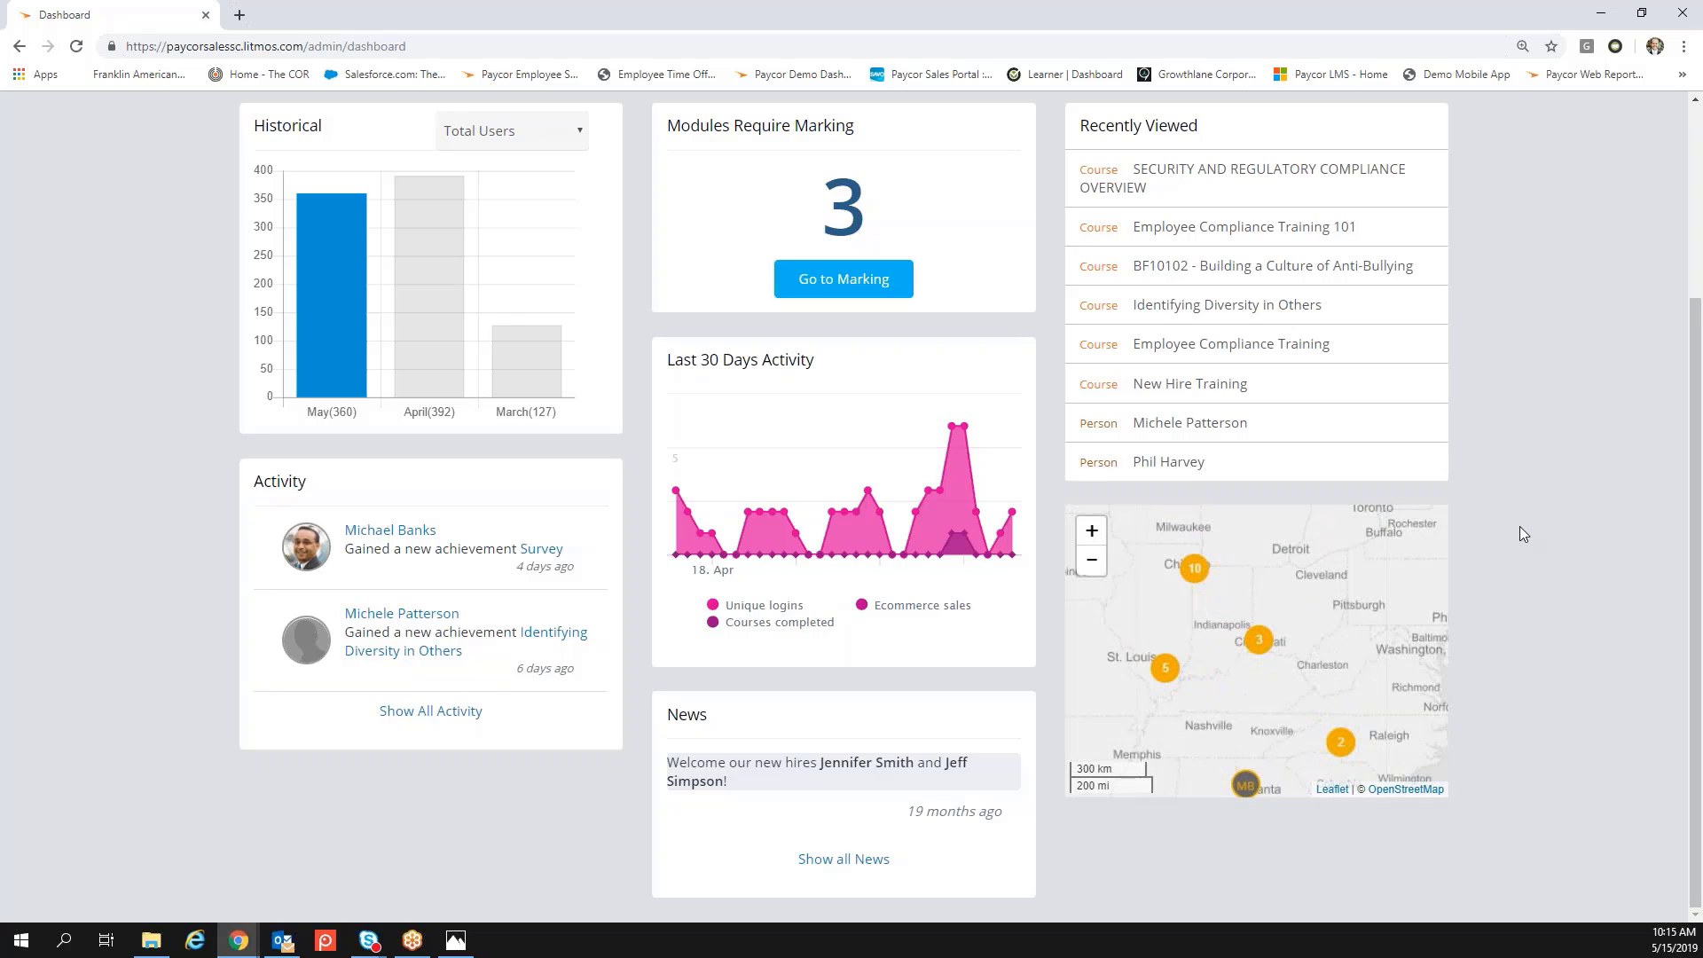
scroll(1524, 532, up, 3)
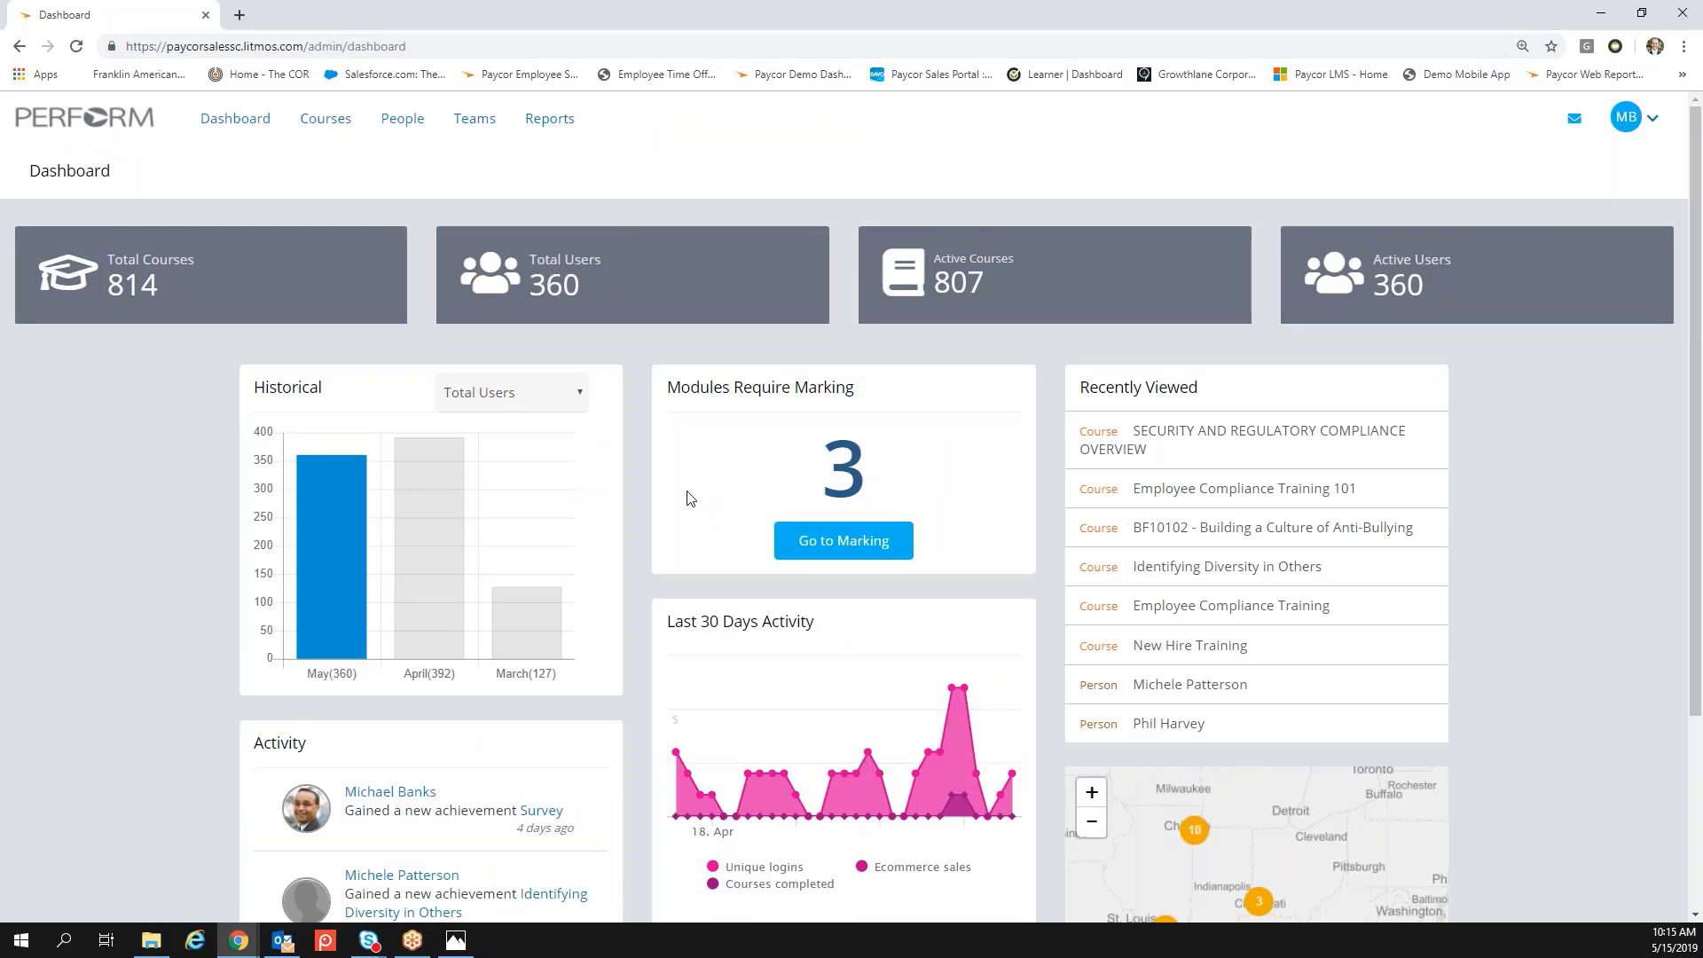
- Open the Reports page and review its most active courses and people and the available quick reports
click(549, 125)
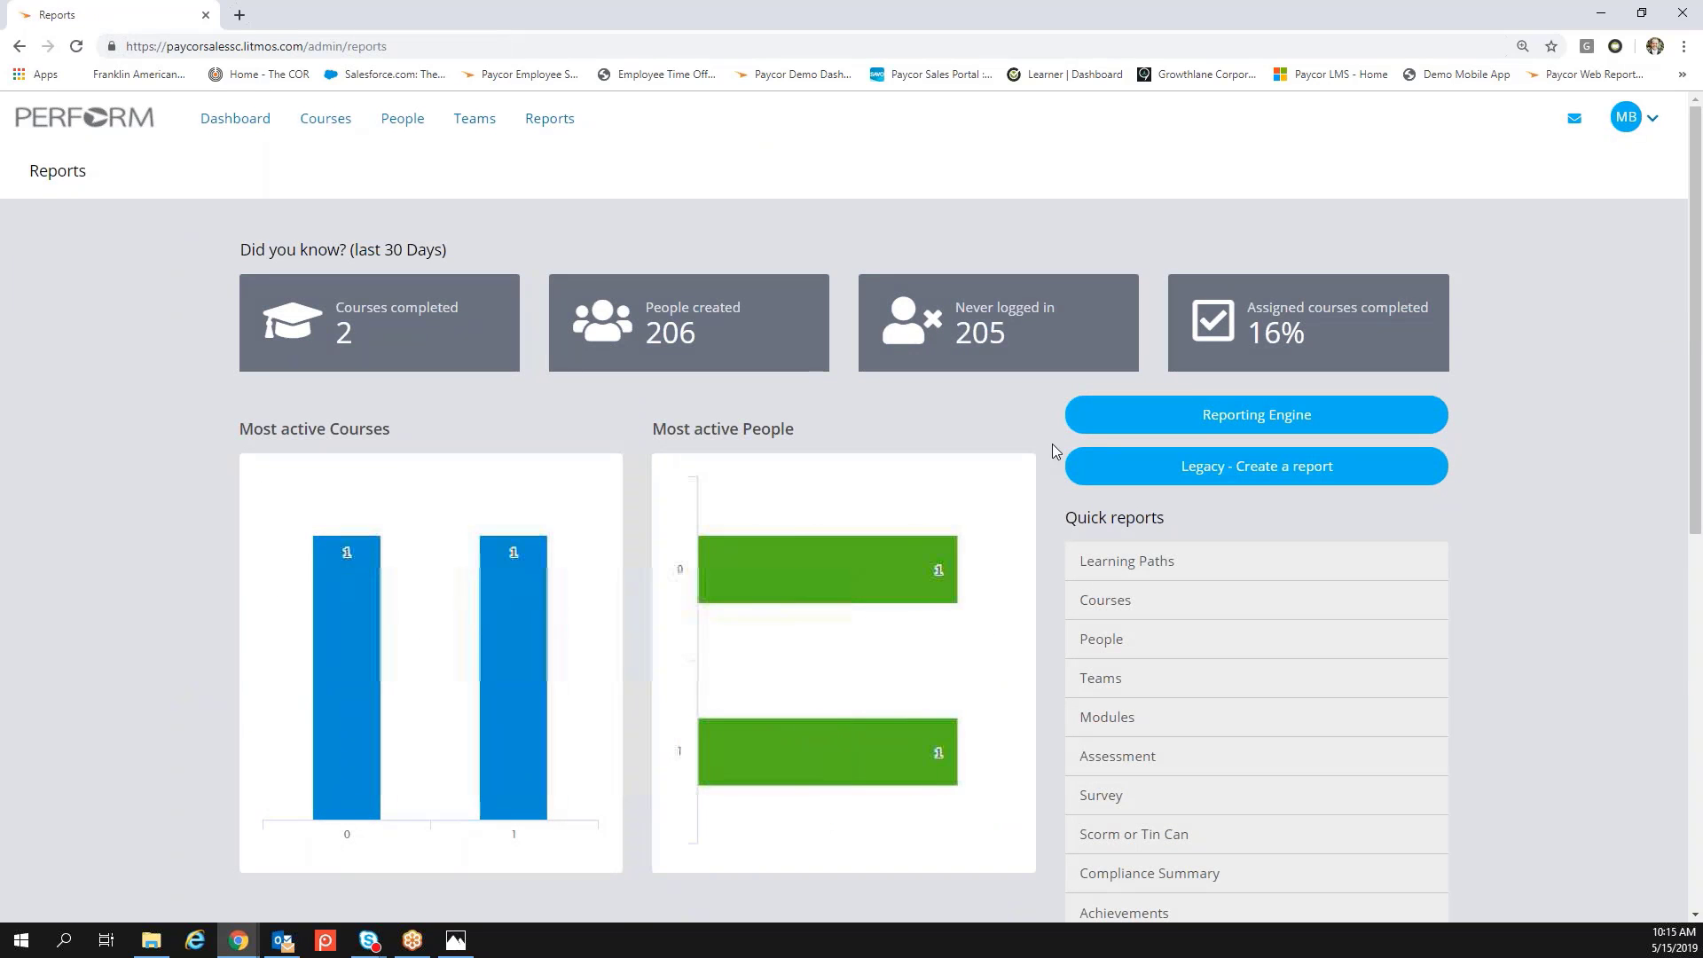
scroll(1052, 449, down, 2)
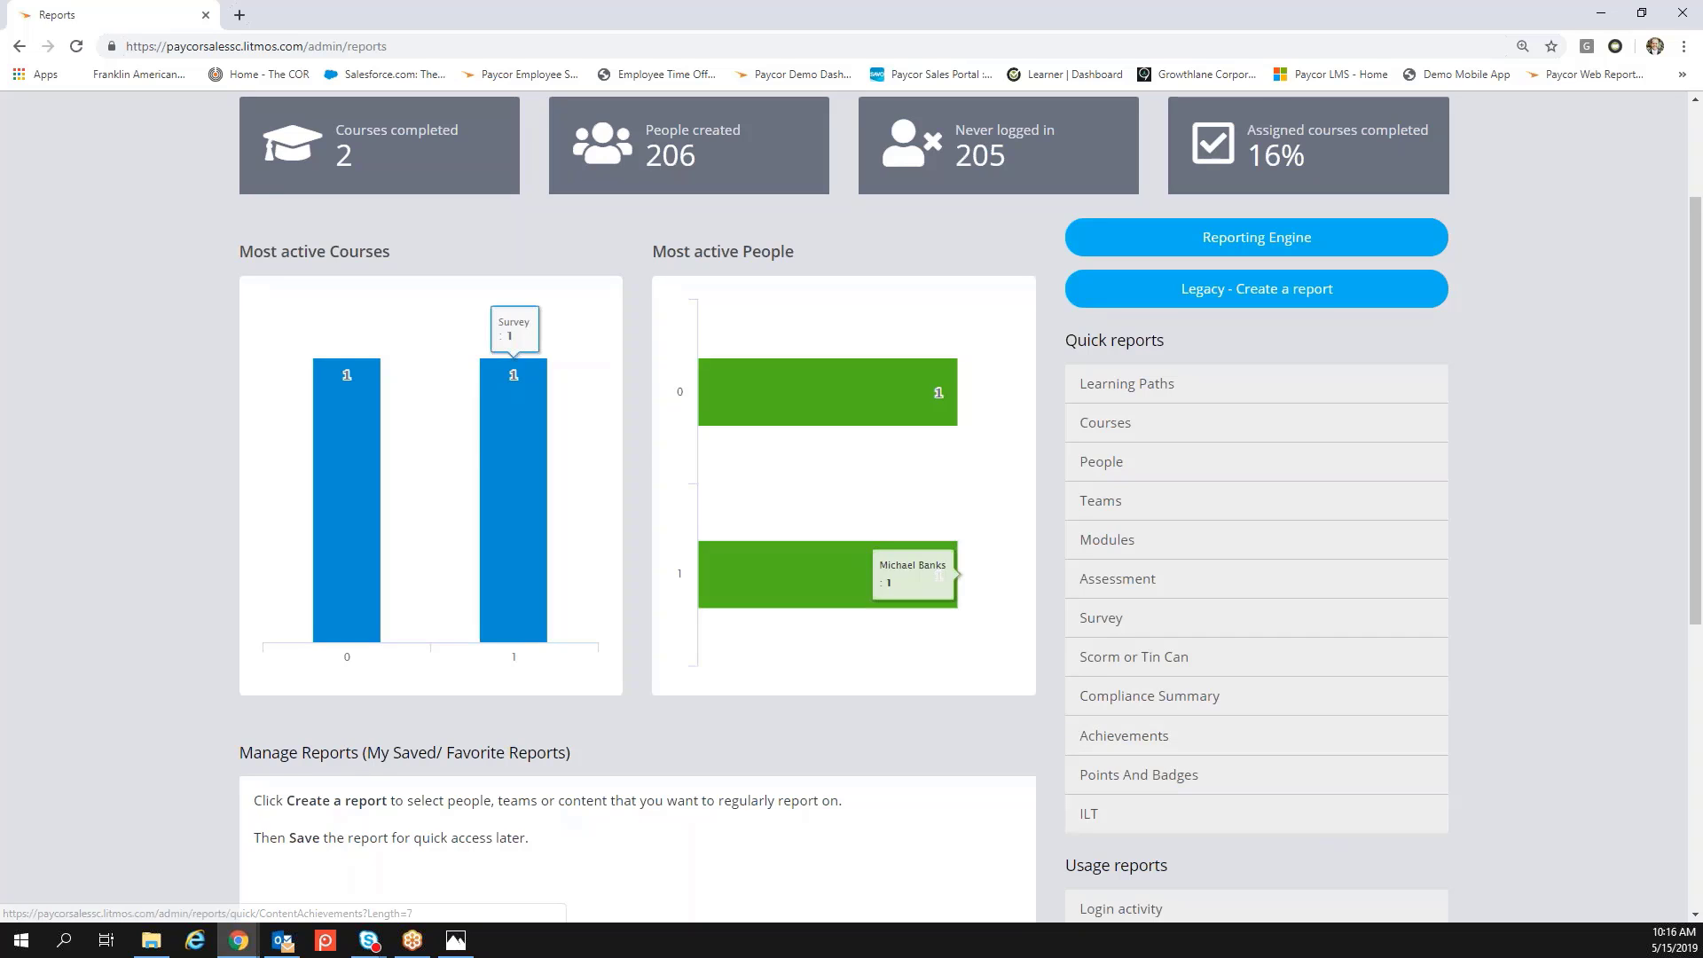
scroll(121, 334, up, 2)
- Open the recently viewed Employee Compliance Training 101 course and check which upload and creation options exist for new content
click(234, 139)
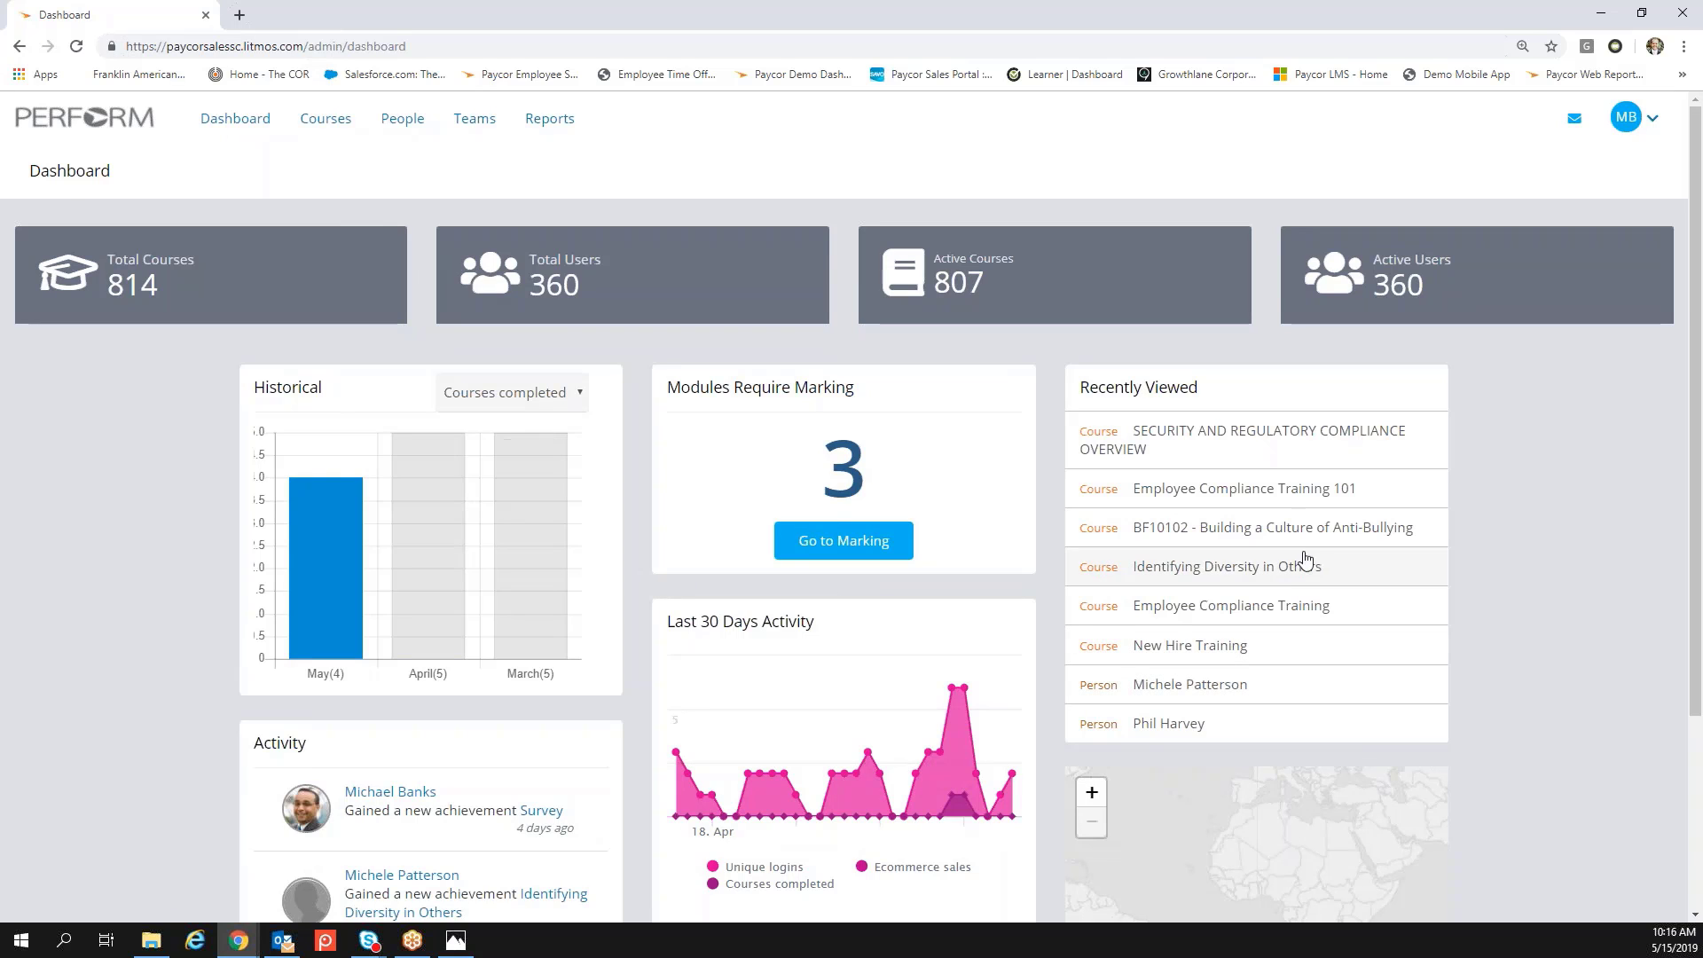
click(1298, 498)
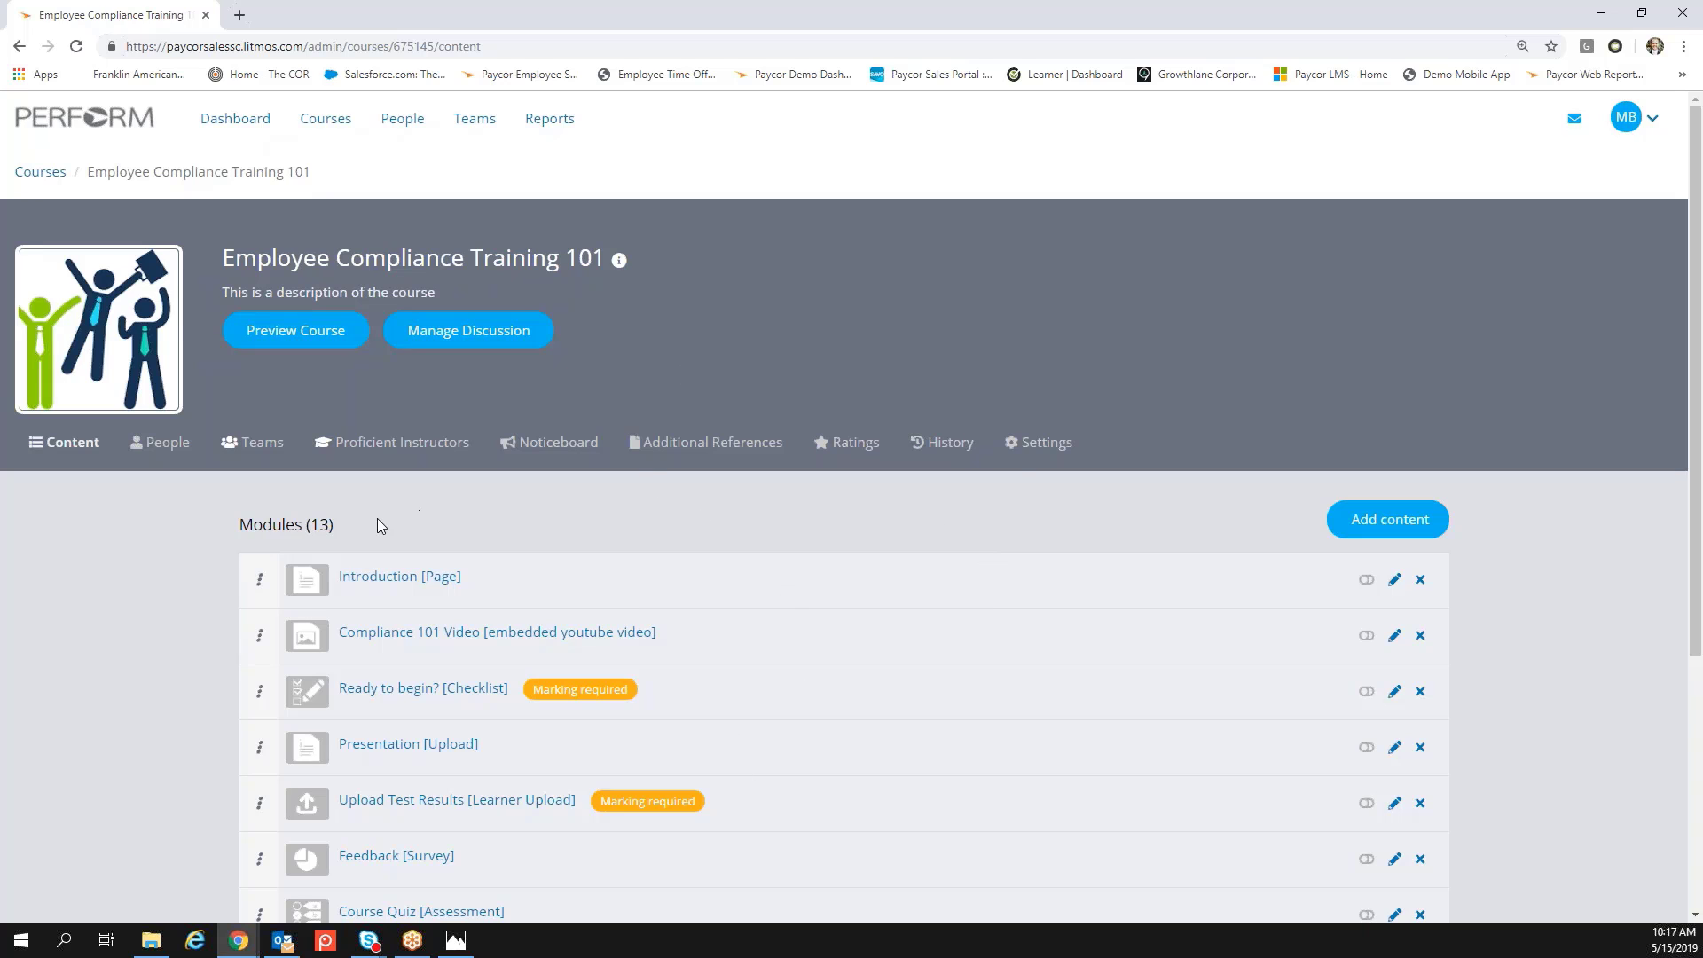
click(1382, 523)
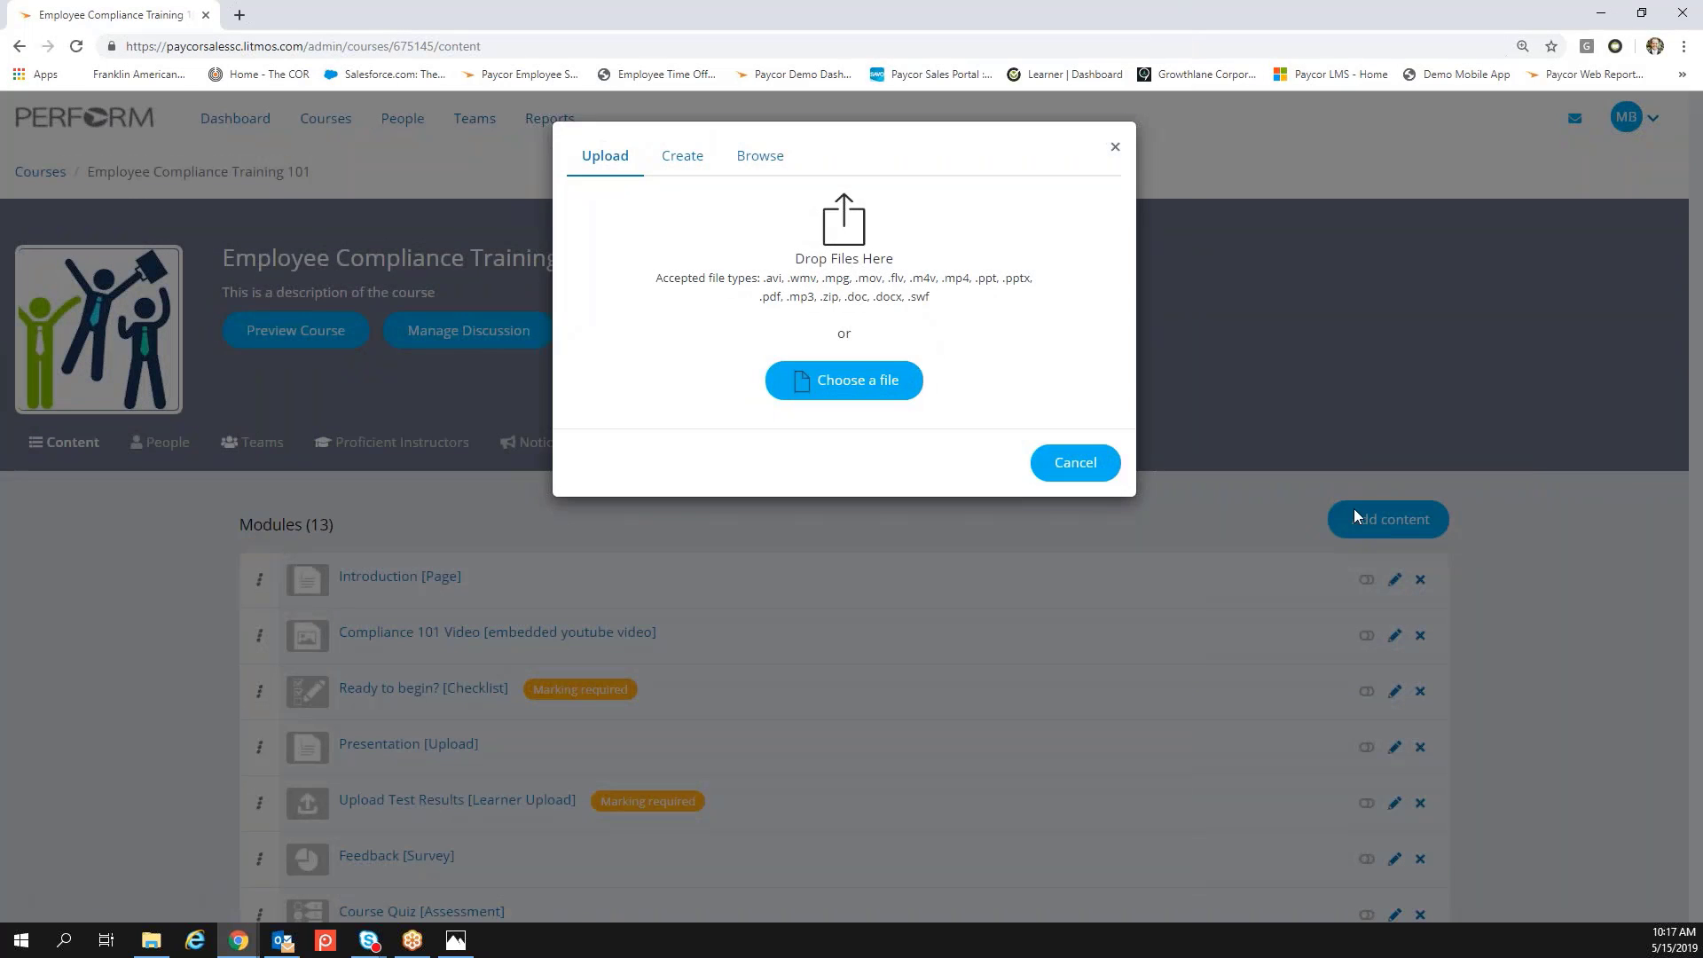
click(692, 167)
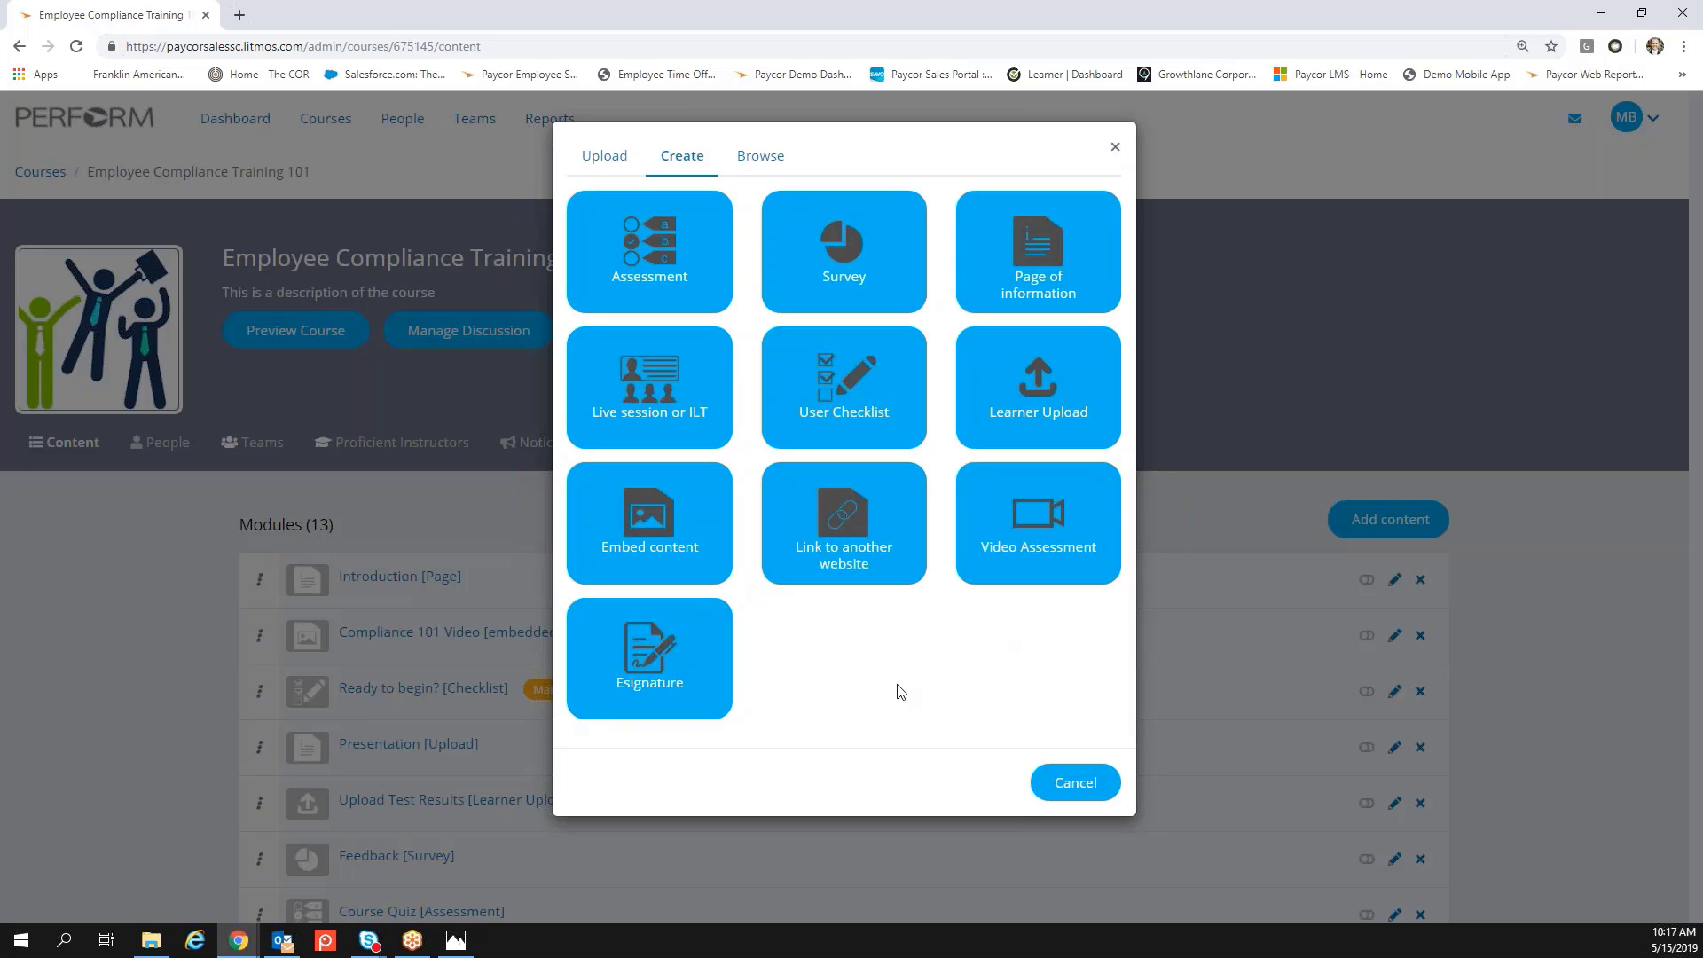
click(1073, 783)
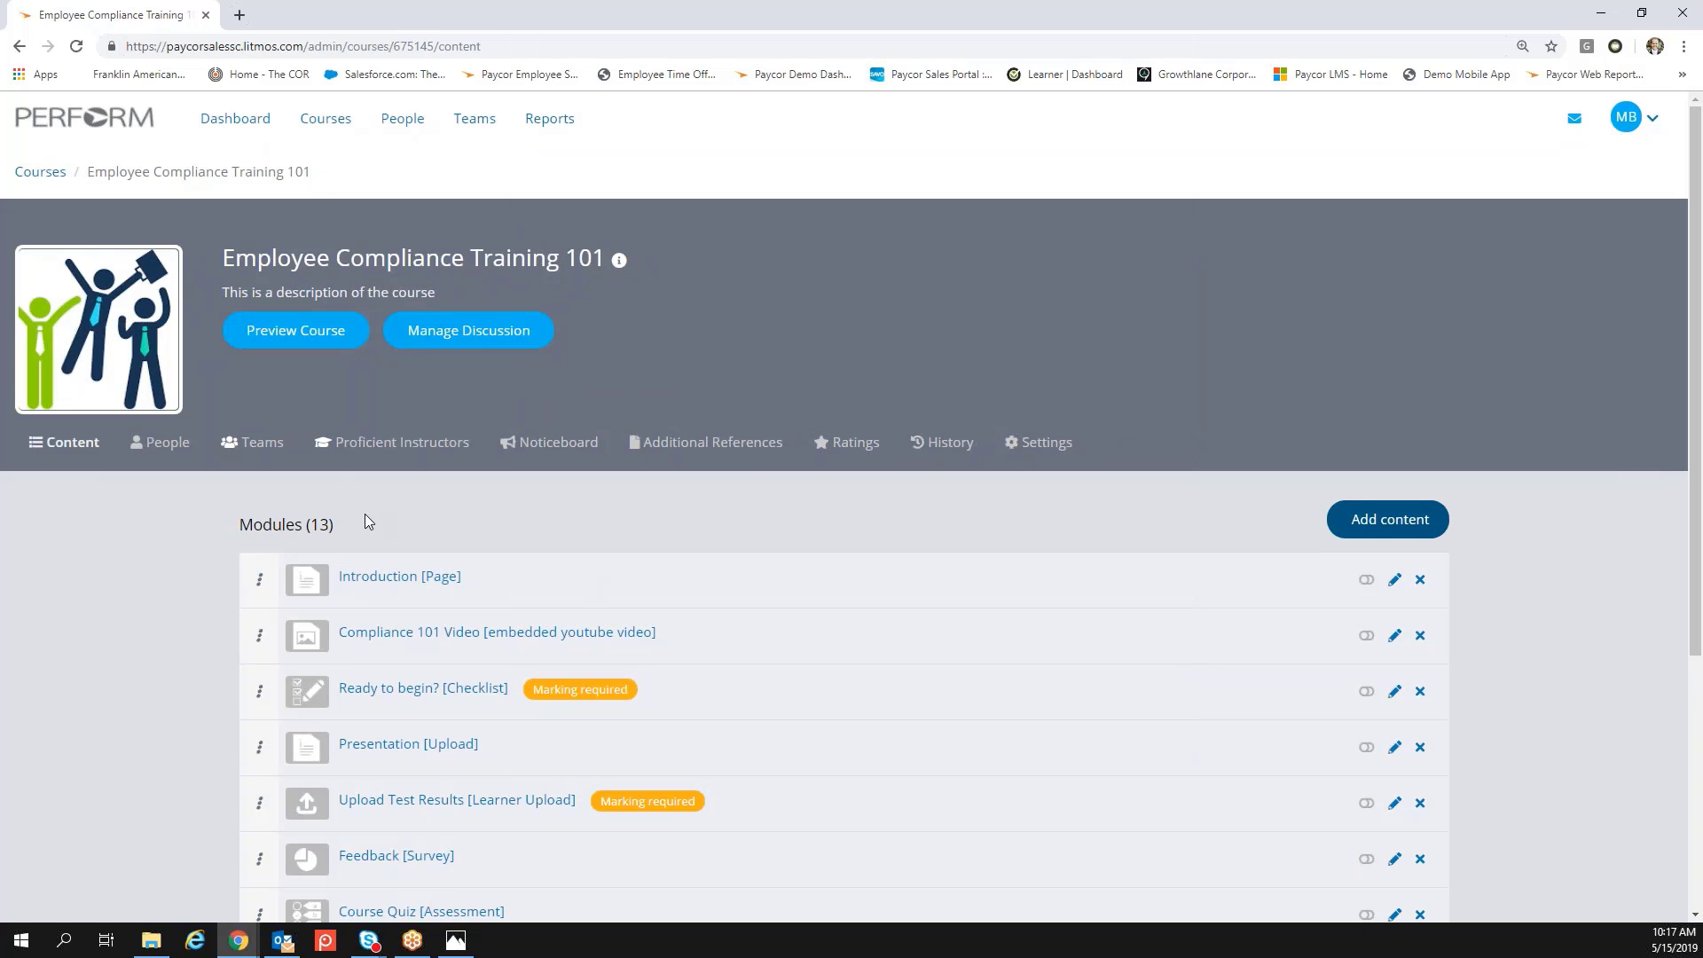
- Preview the course as a learner, going through the introduction, video, checklist and presentation modules up to Upload Test Results
click(296, 337)
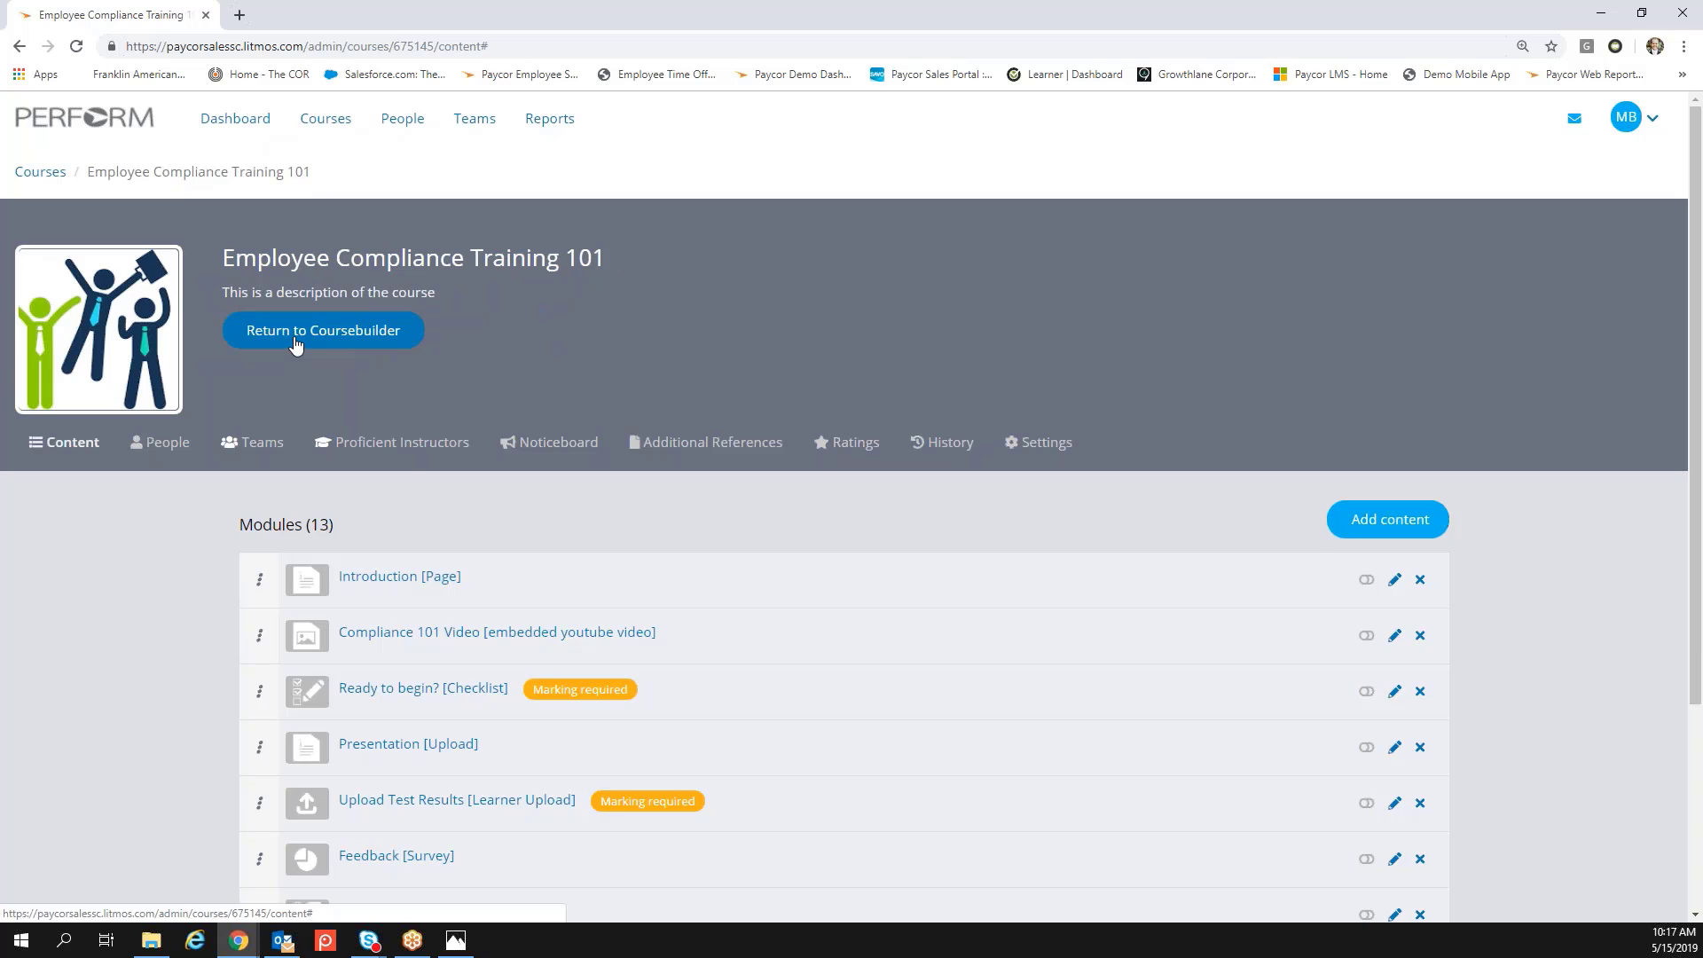
click(340, 658)
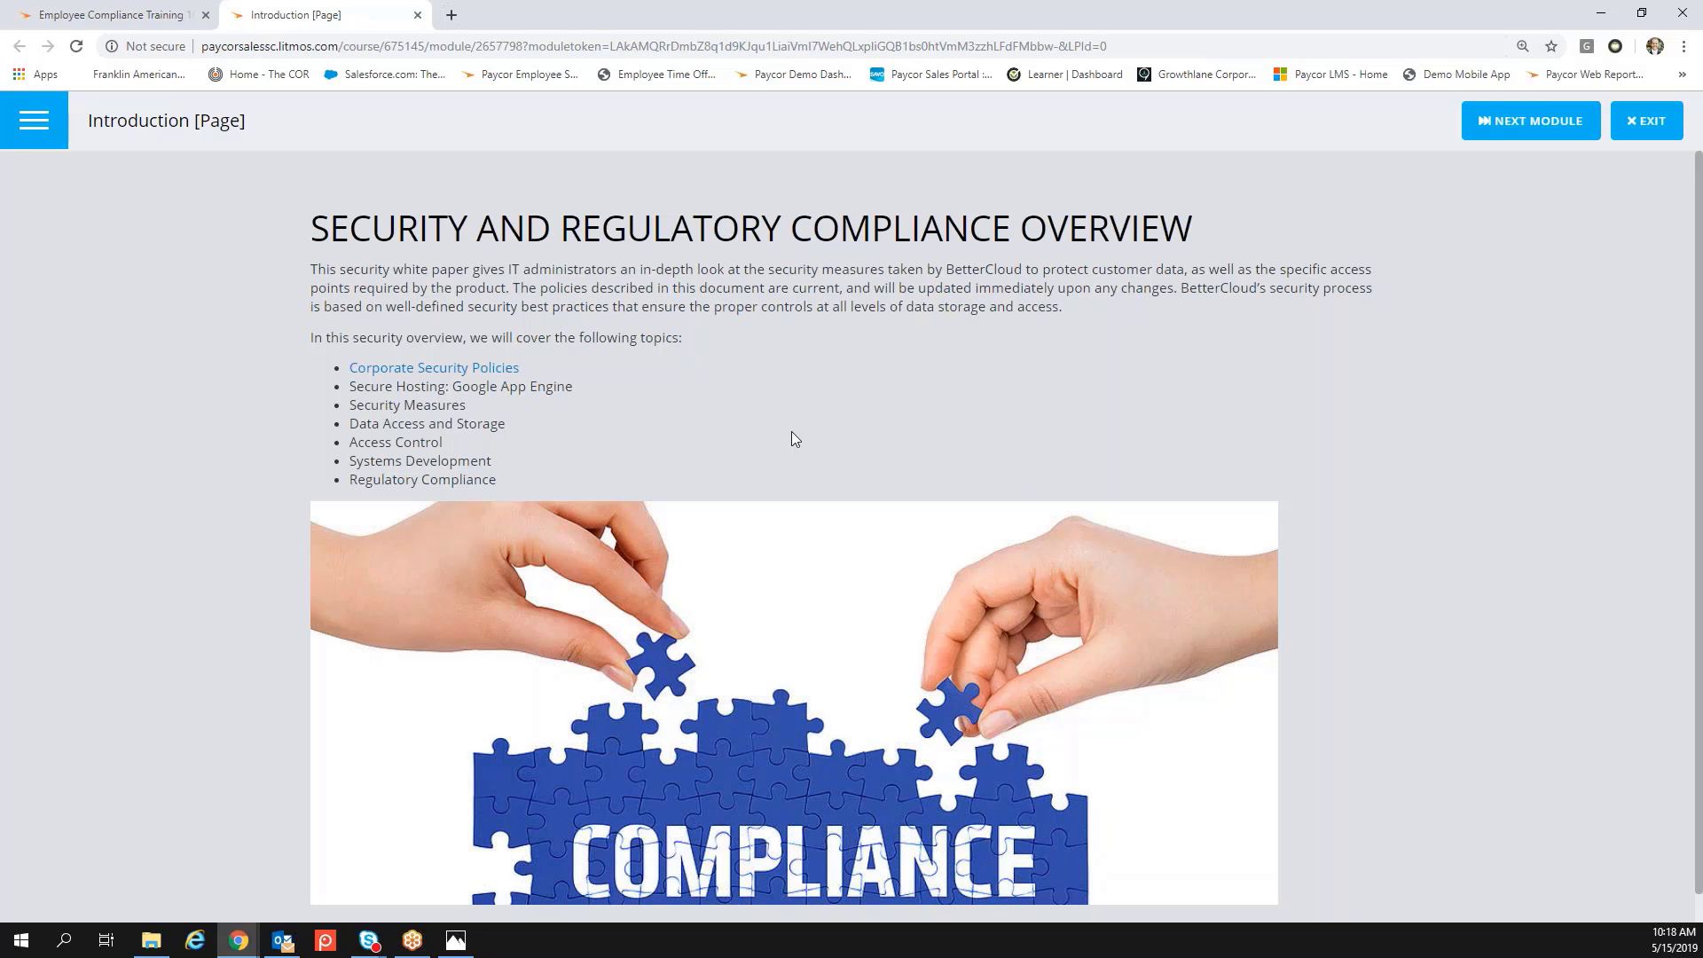
click(1534, 121)
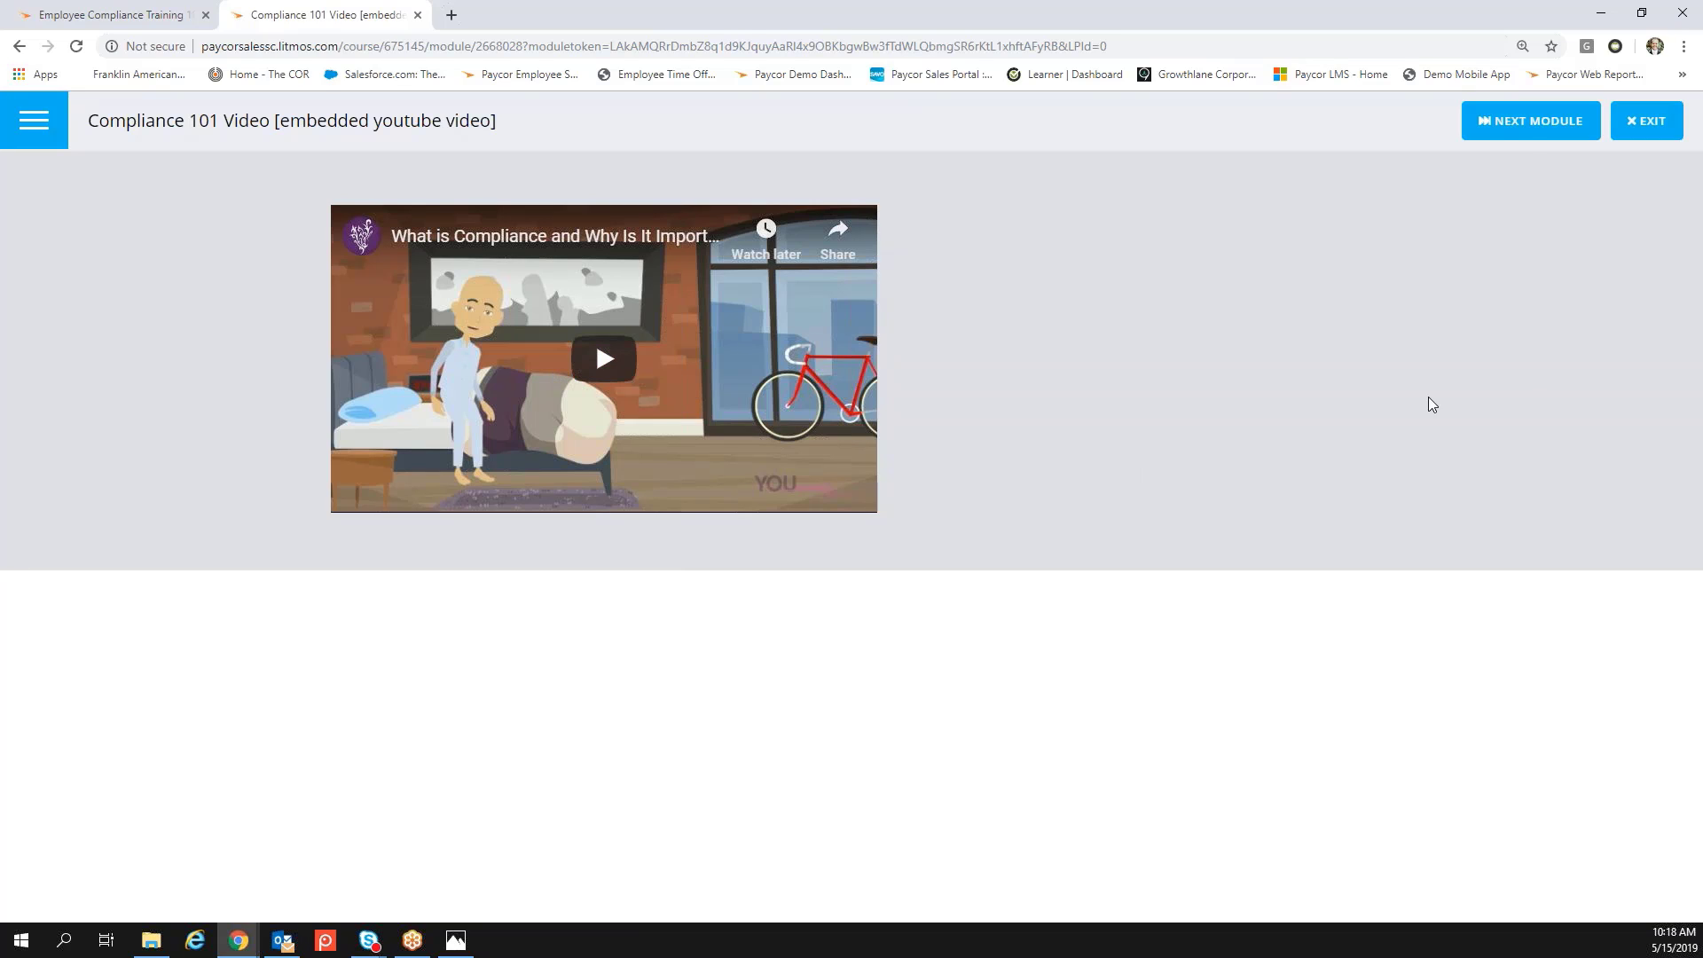
click(1525, 130)
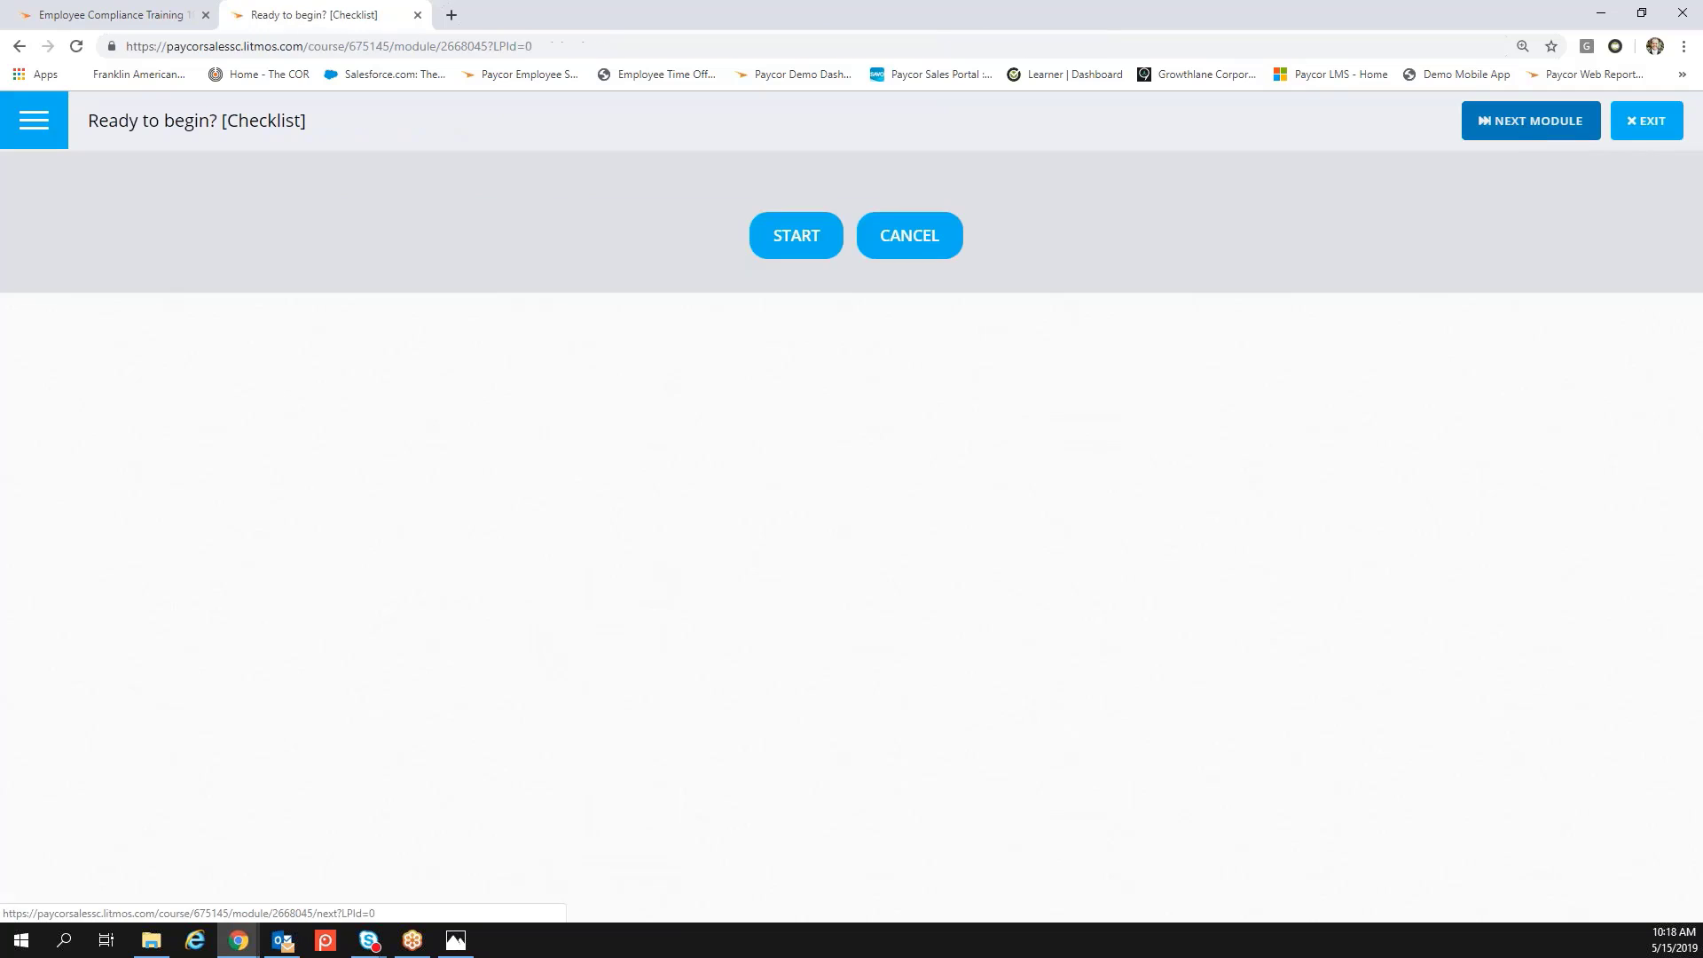
click(791, 251)
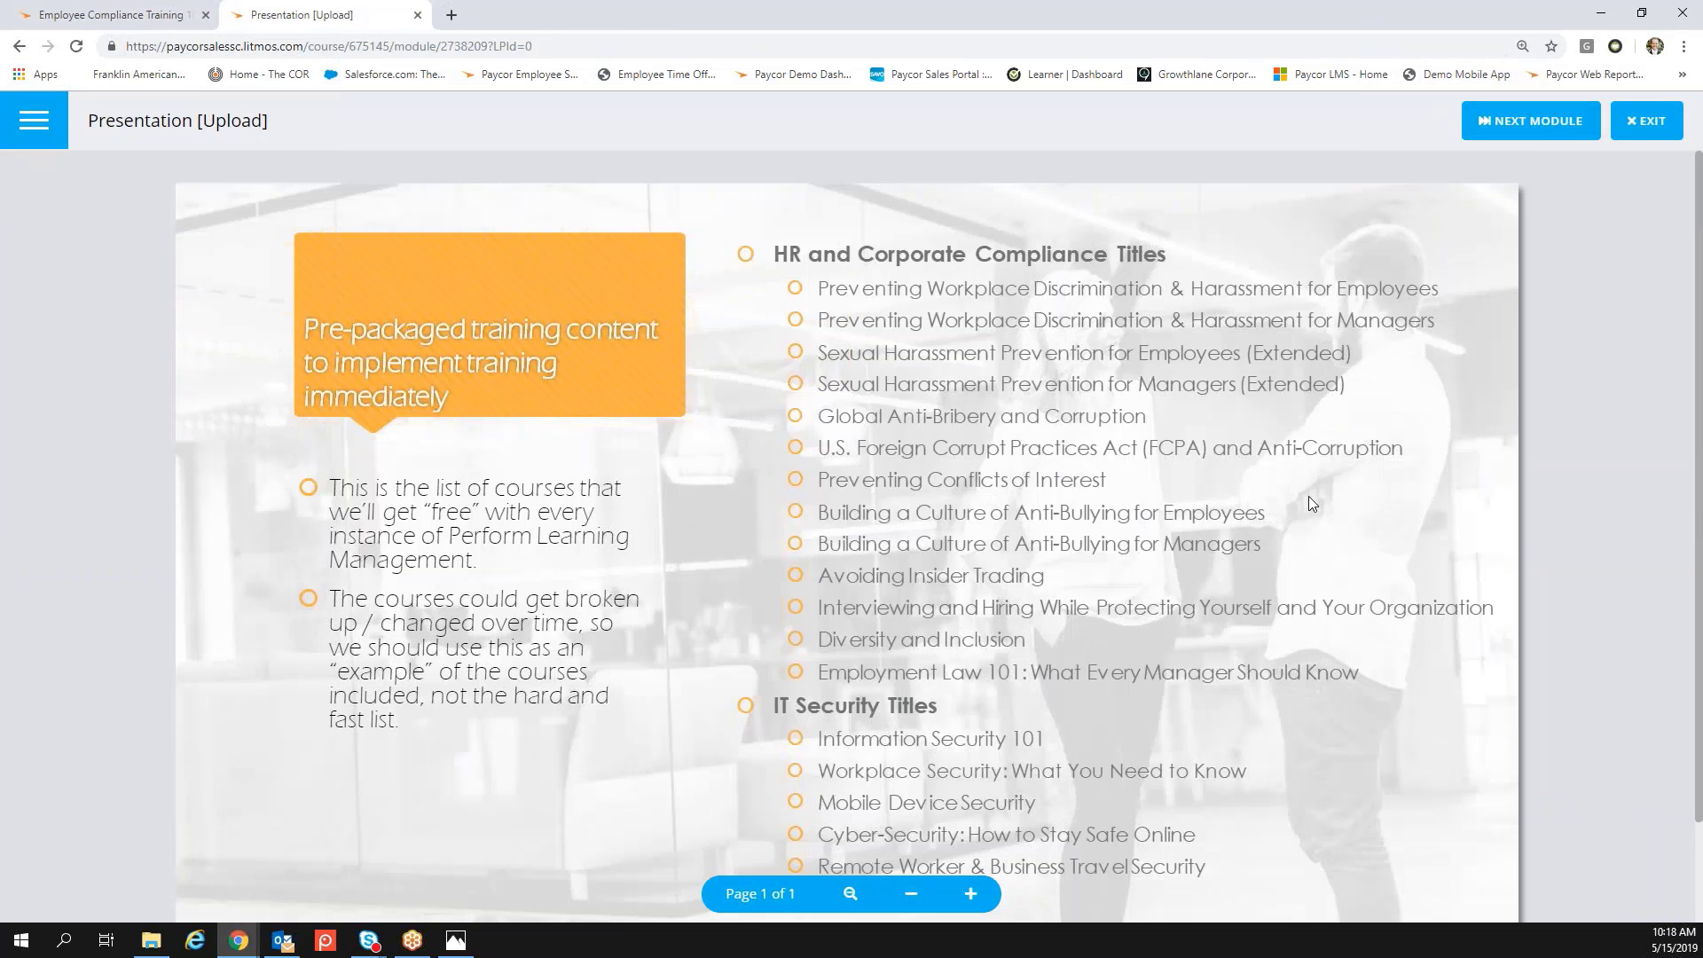
click(1525, 125)
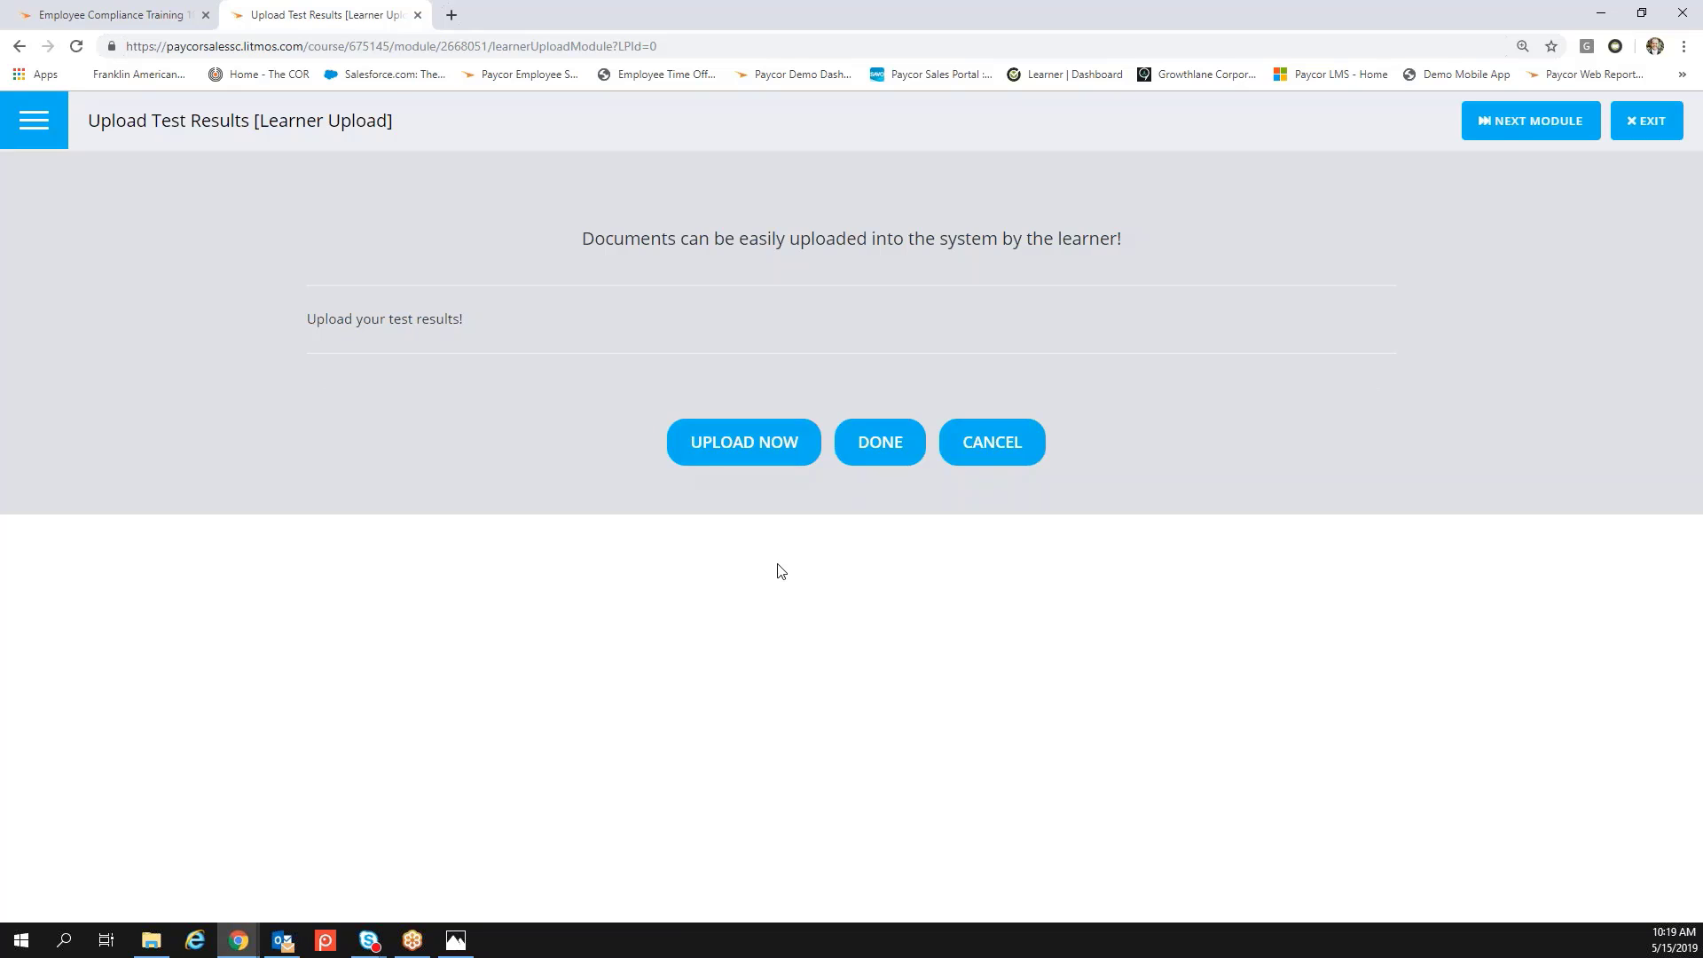
- Continue the learner preview through the feedback survey, course quiz, uploaded SCORM content and video assessment modules up to ManualCheck
click(1505, 133)
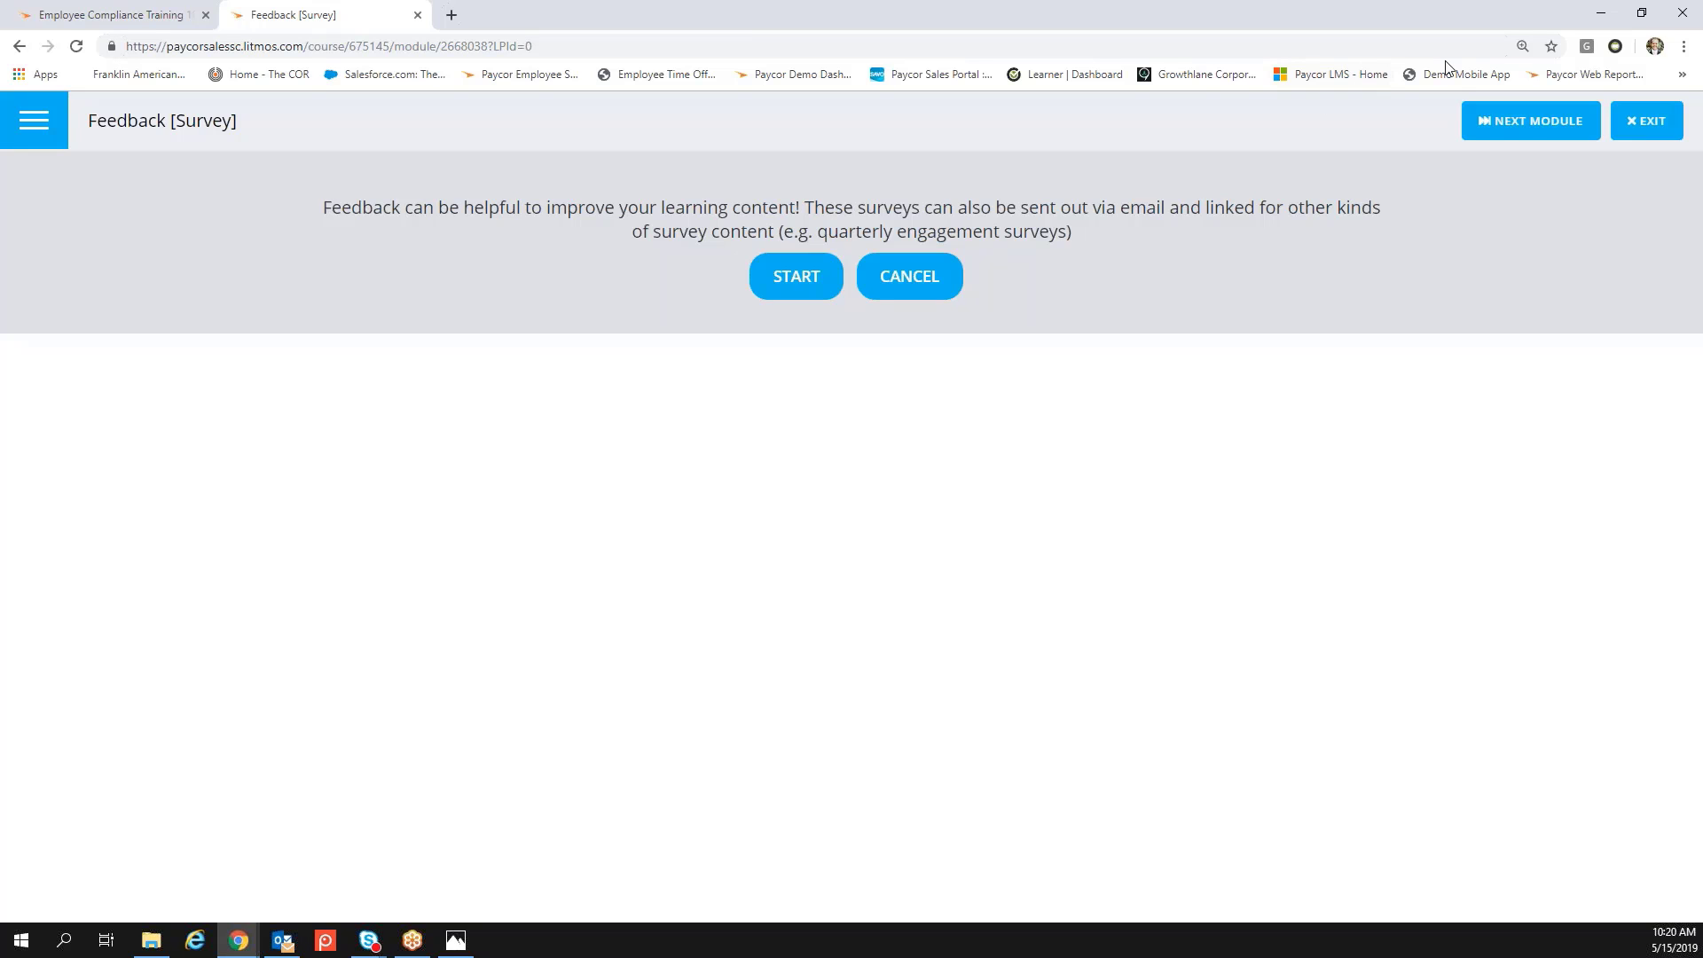
click(1524, 133)
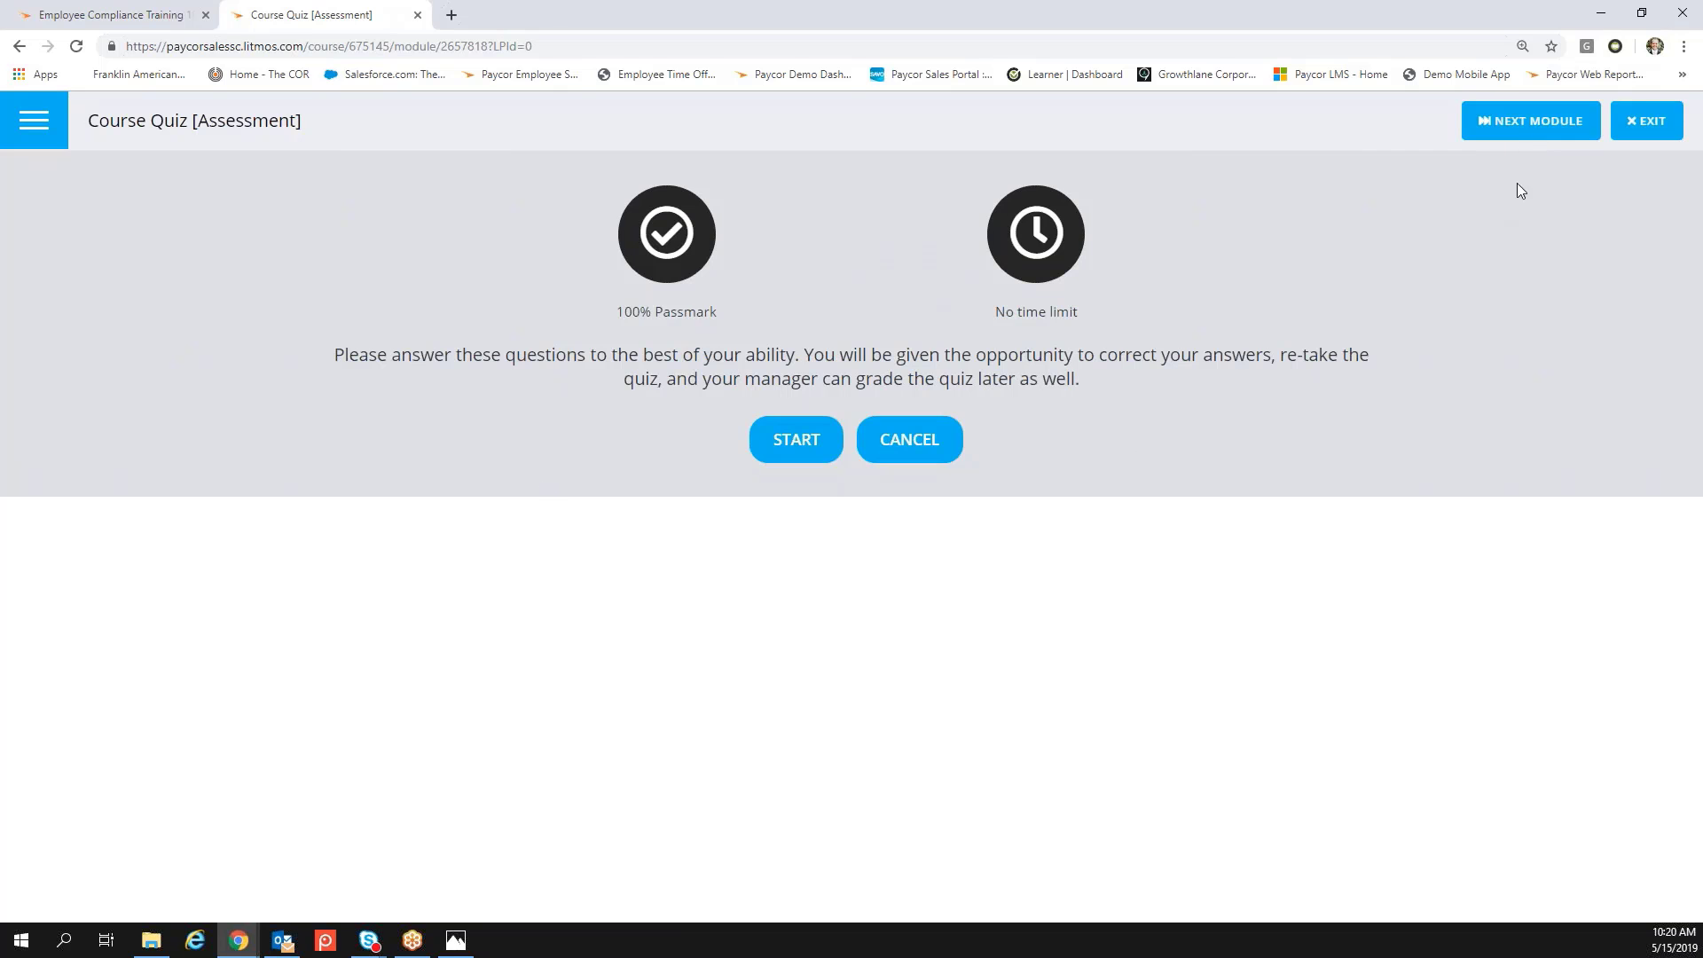
click(1540, 133)
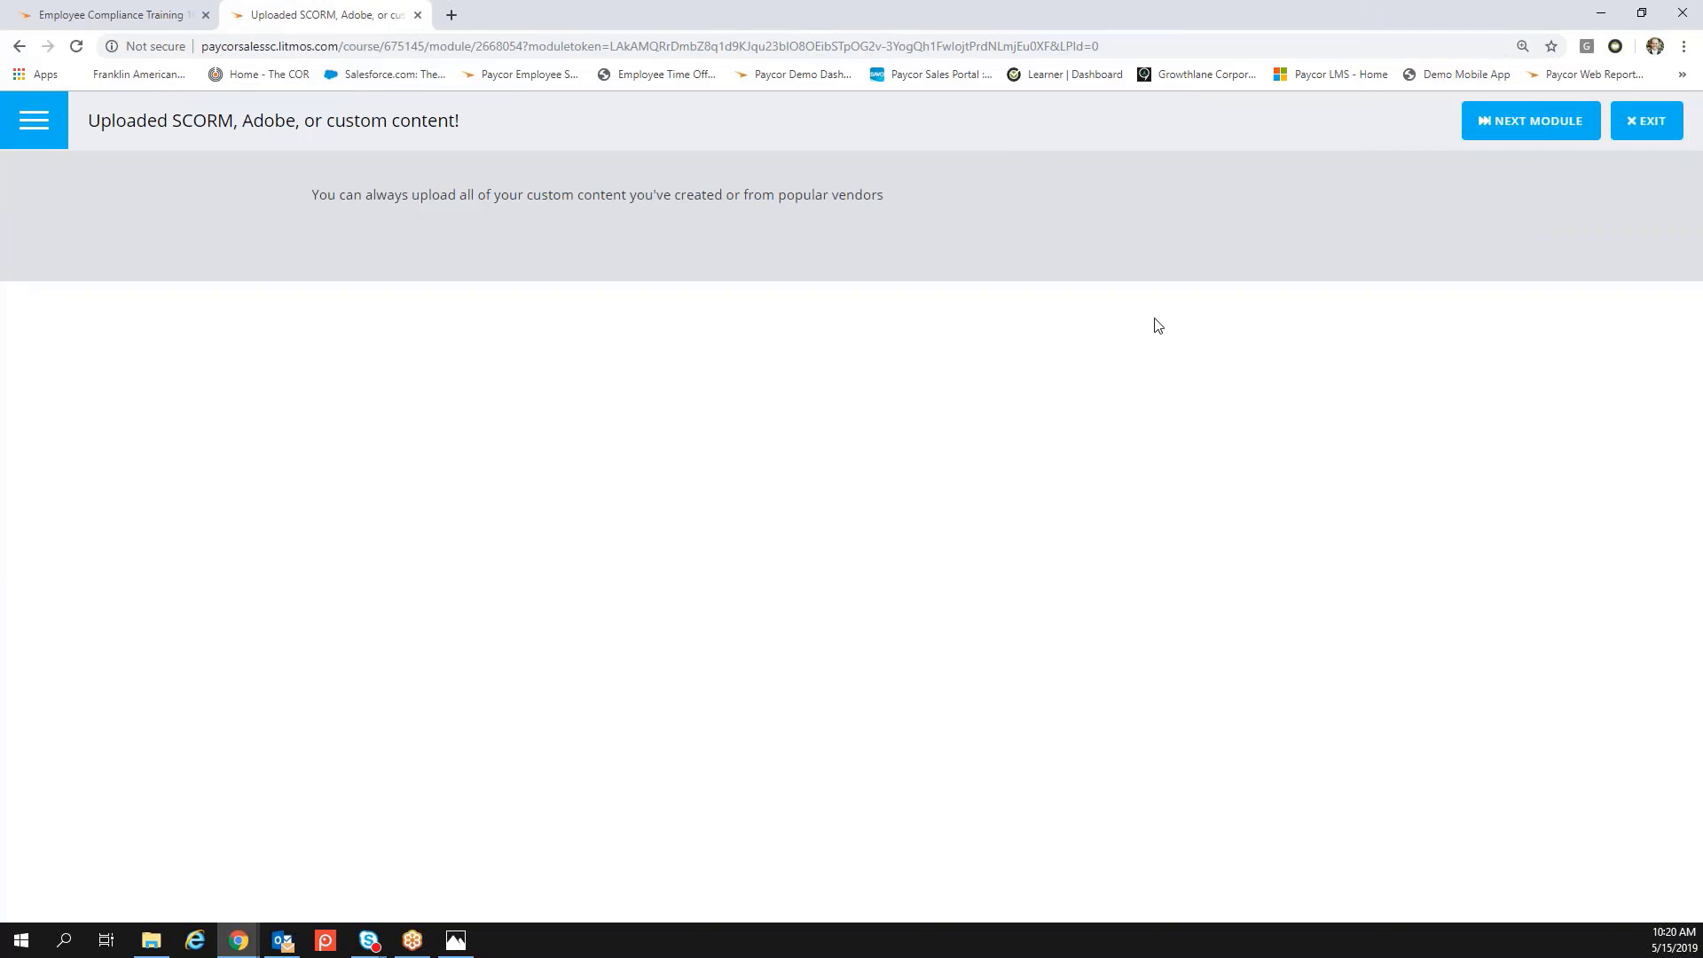
click(1568, 127)
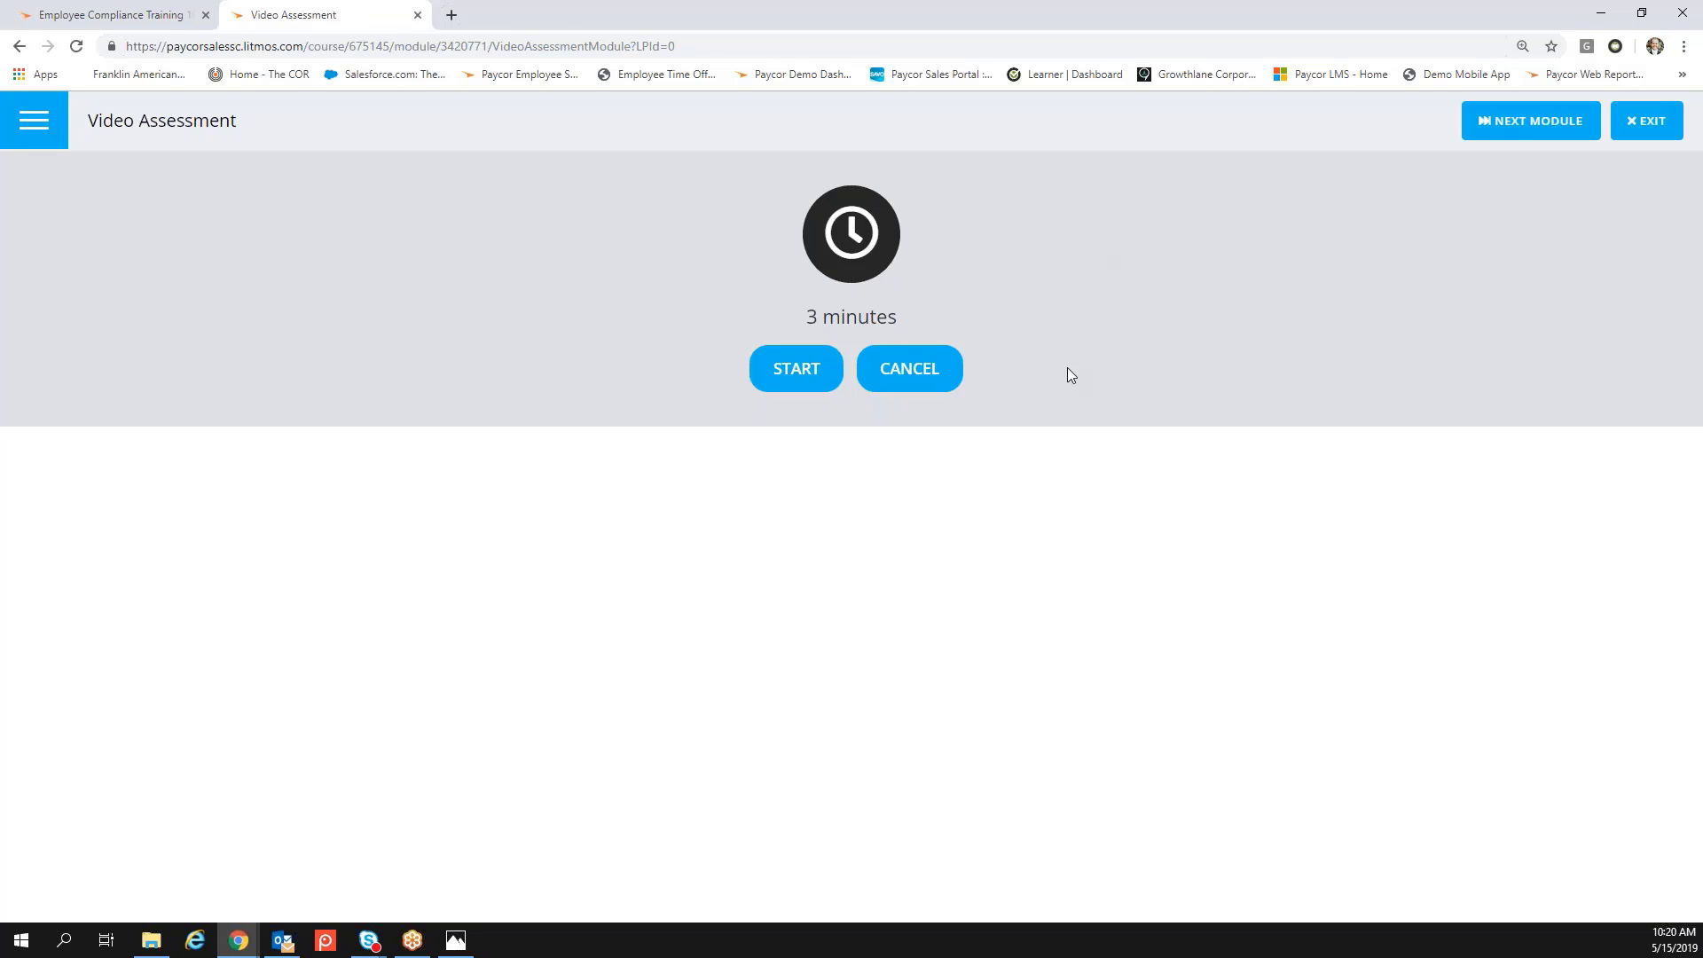
click(1545, 130)
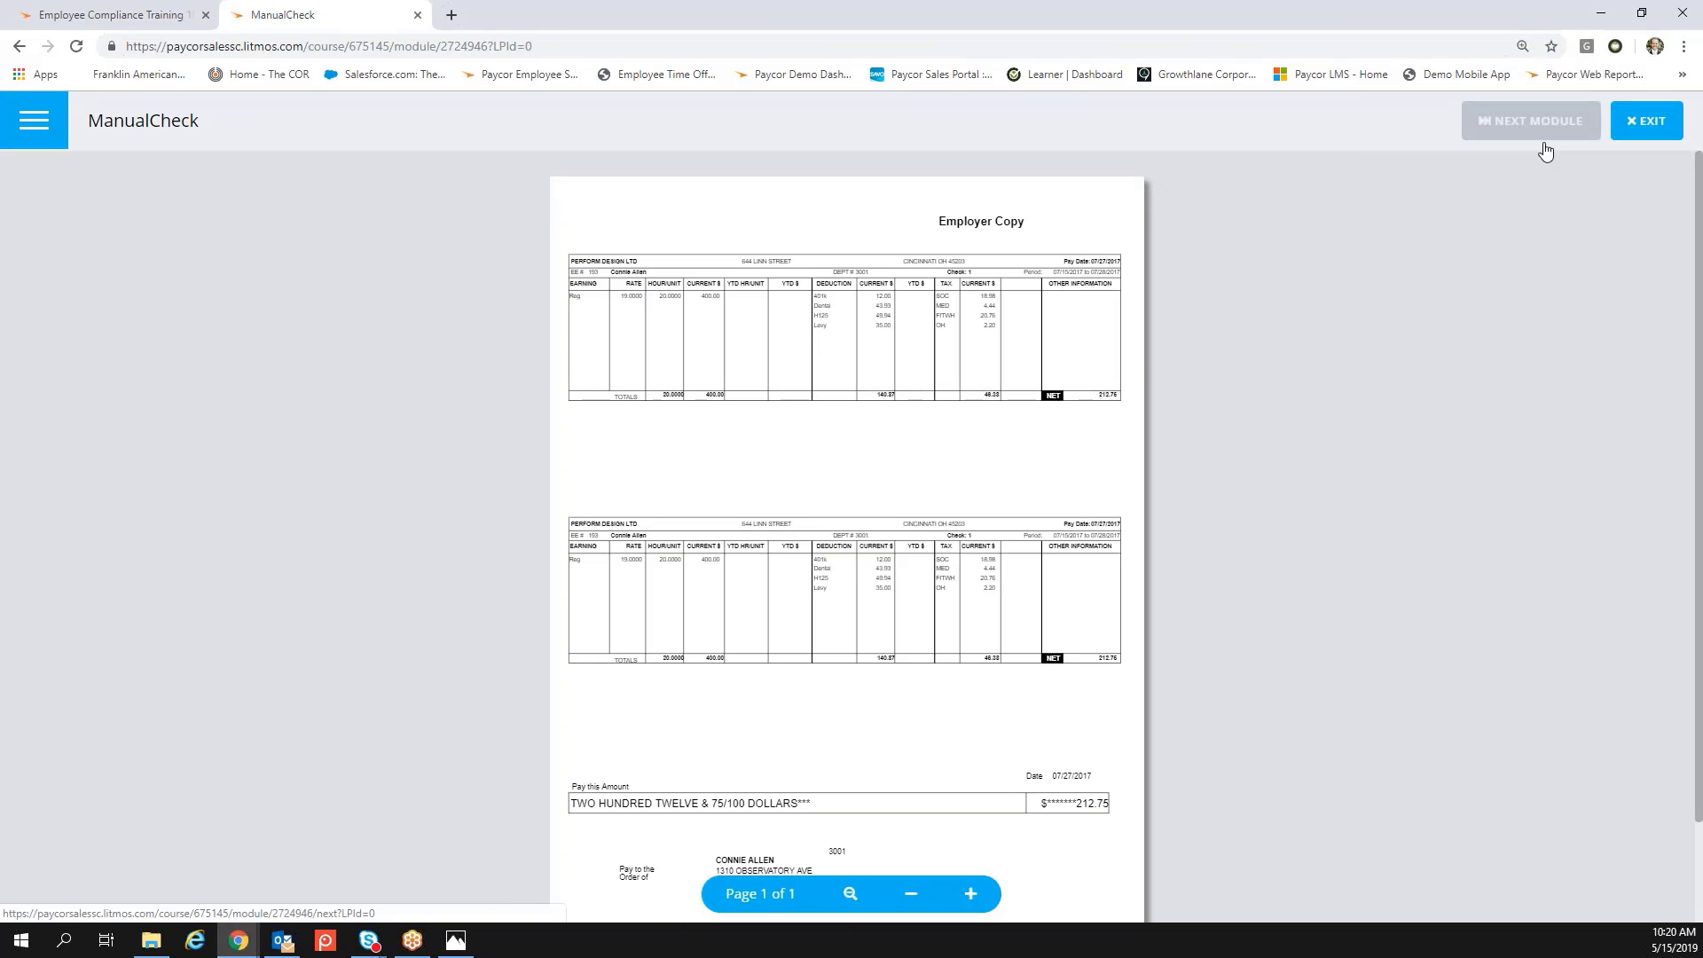
- Exit the module preview to the Employee Compliance Training 101 overview and return to the learner's home dashboard
click(1642, 124)
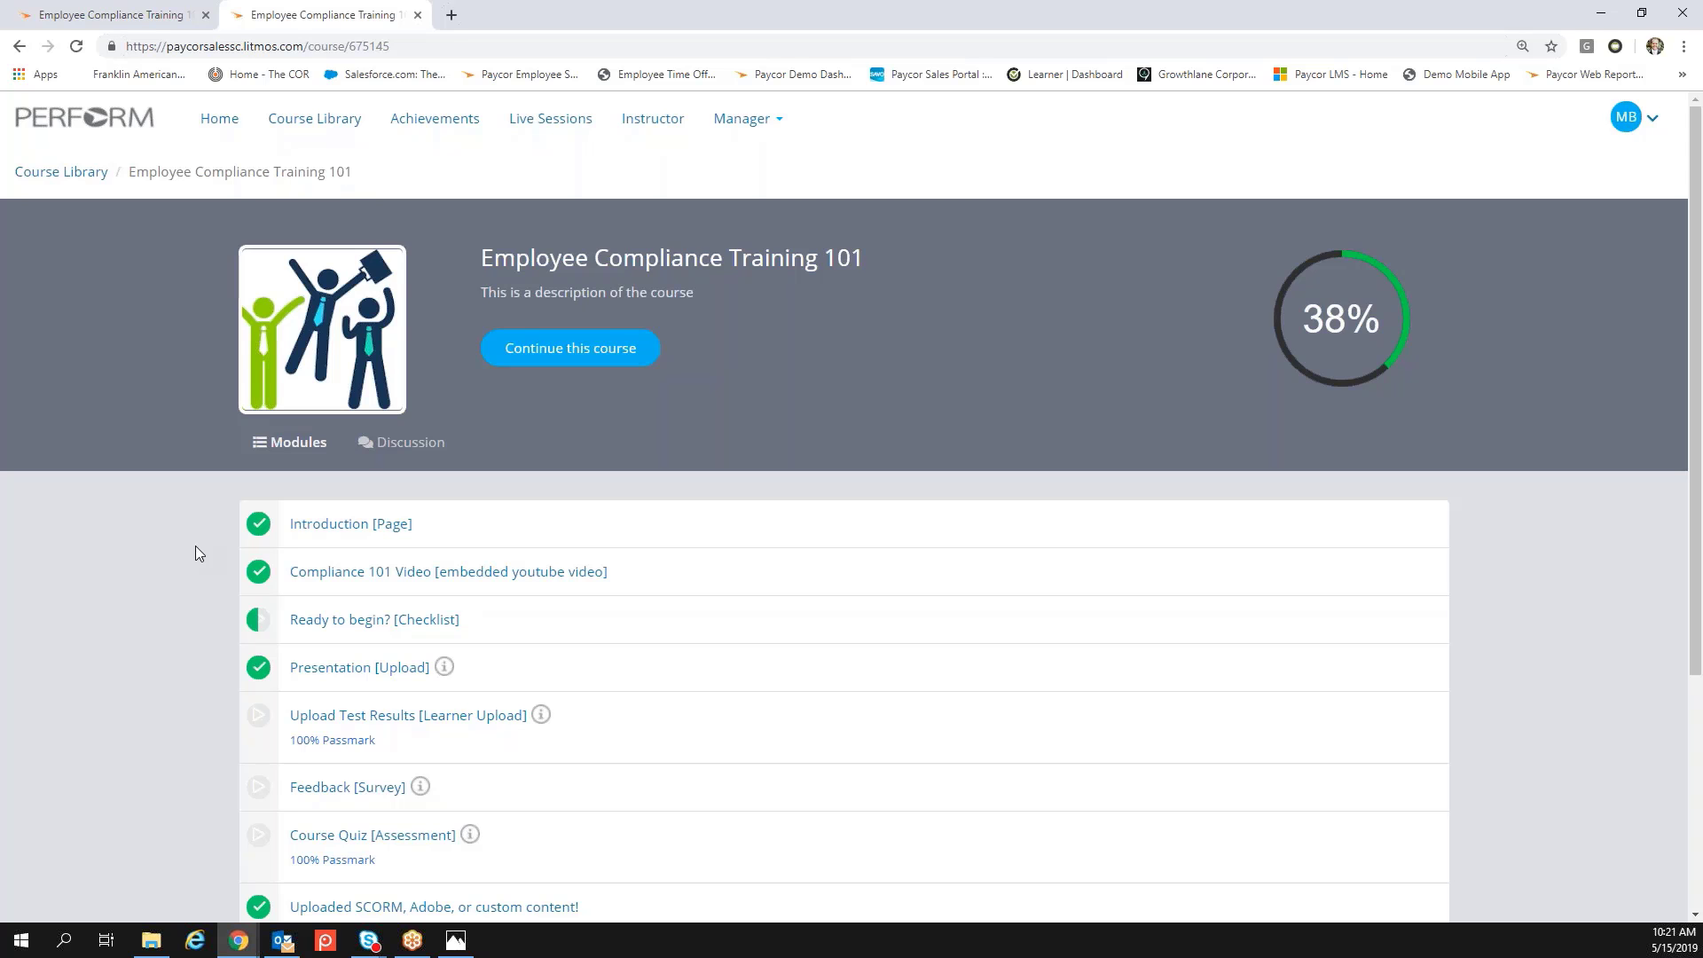
click(237, 121)
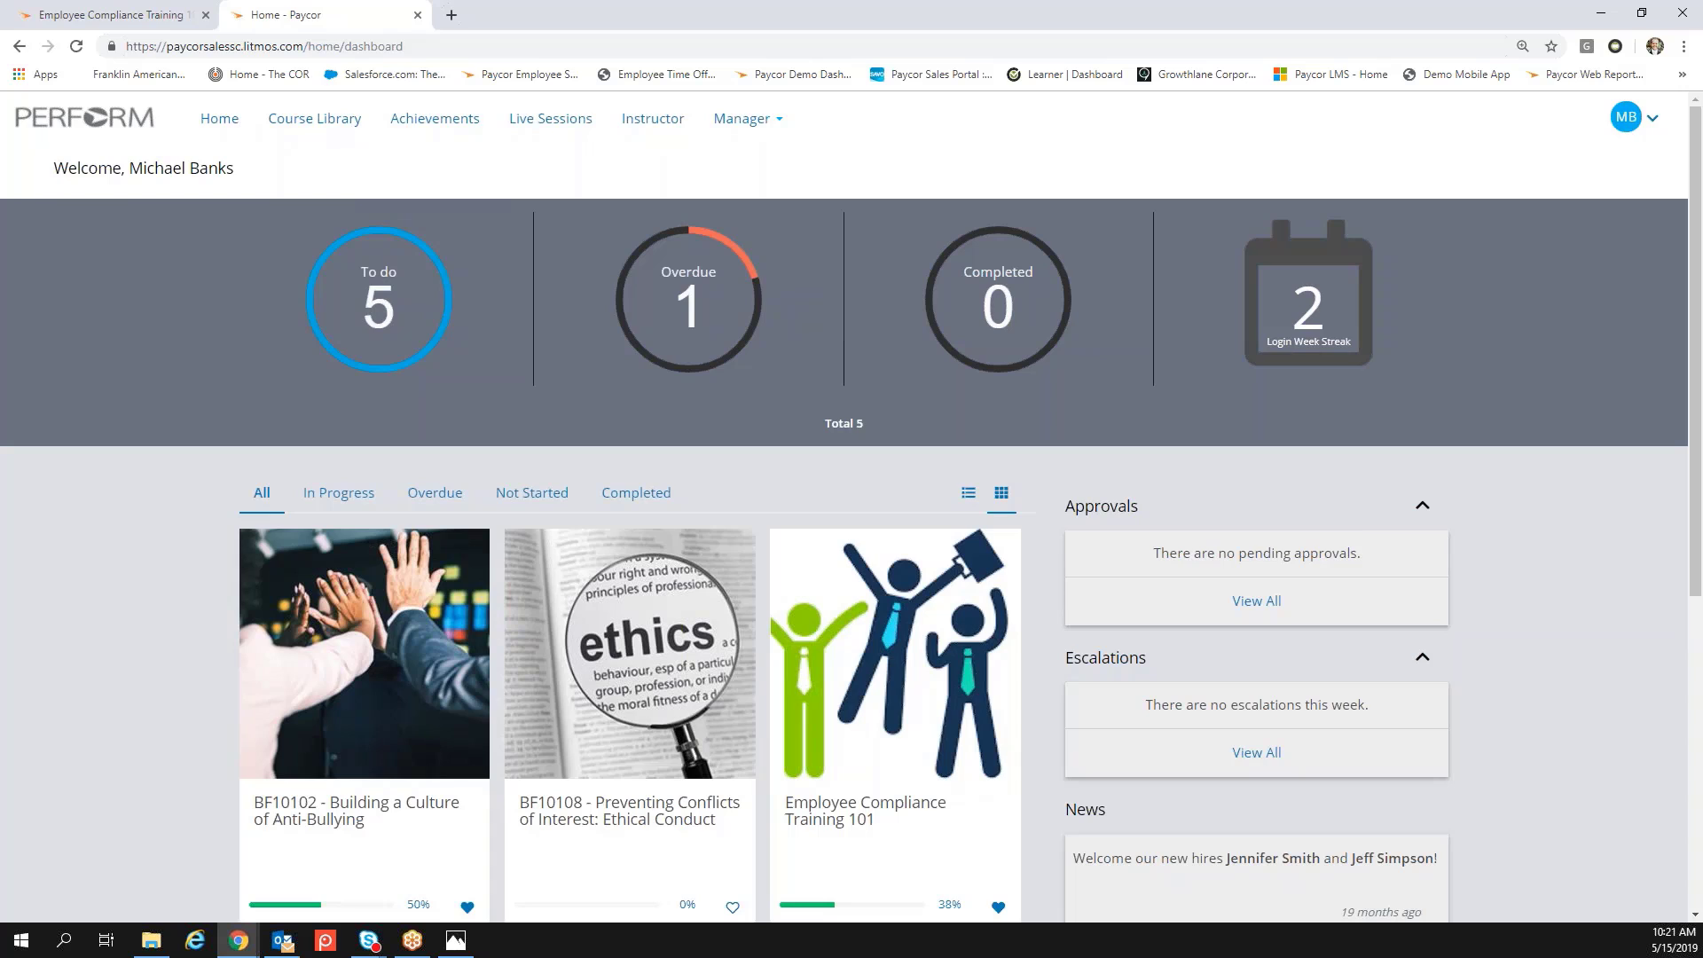
key(alt+Tab)
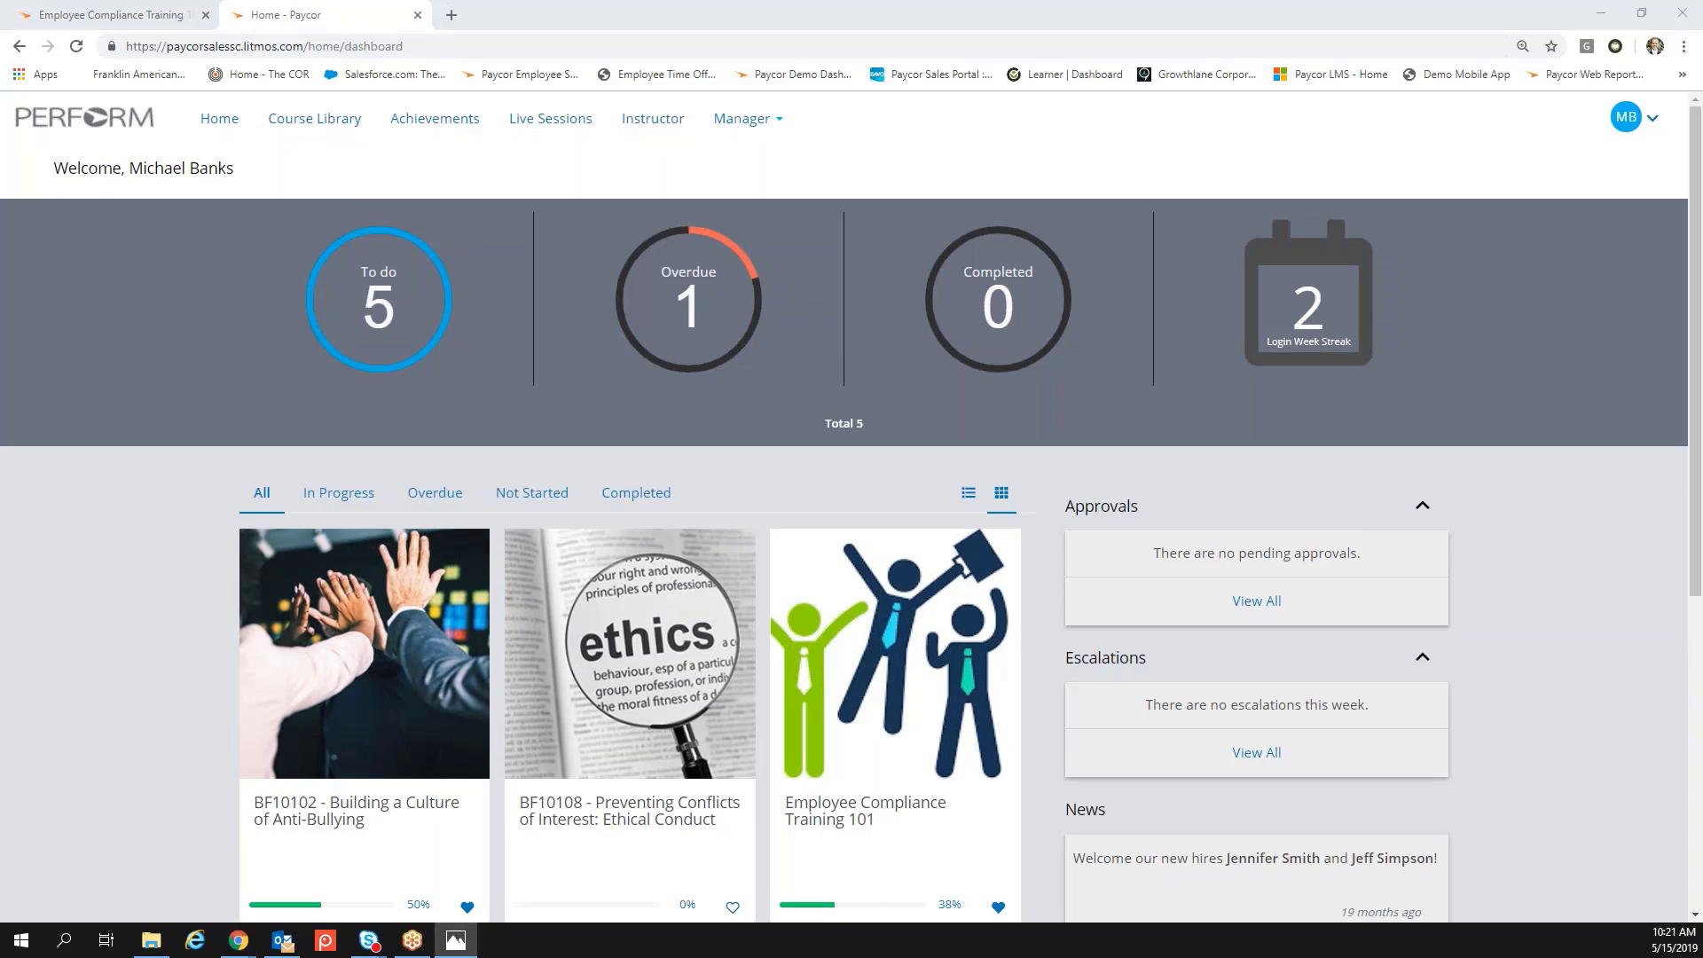